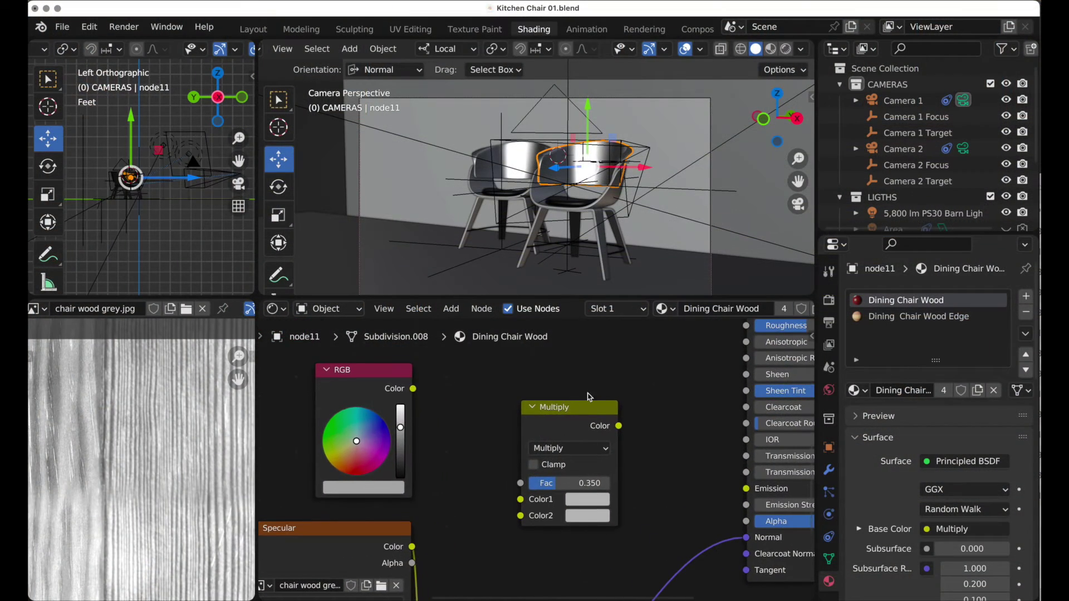
{"action": "scroll", "coordinate": [592, 505], "scroll_direction": "up", "scroll_amount": 2}
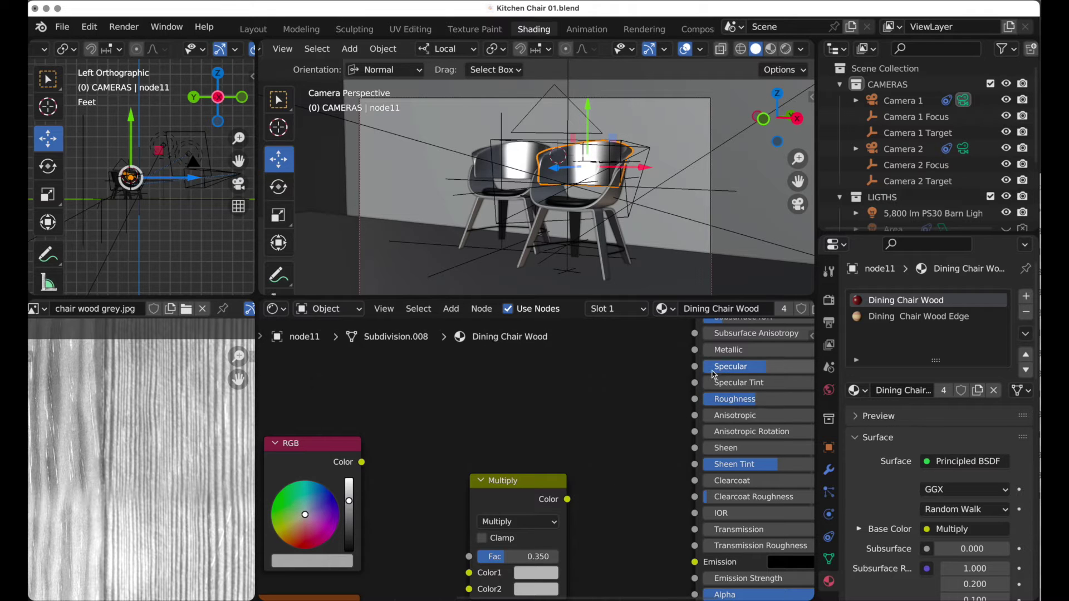
{"action": "middle_click_drag", "start_coordinate": [658, 366], "coordinate": [543, 436]}
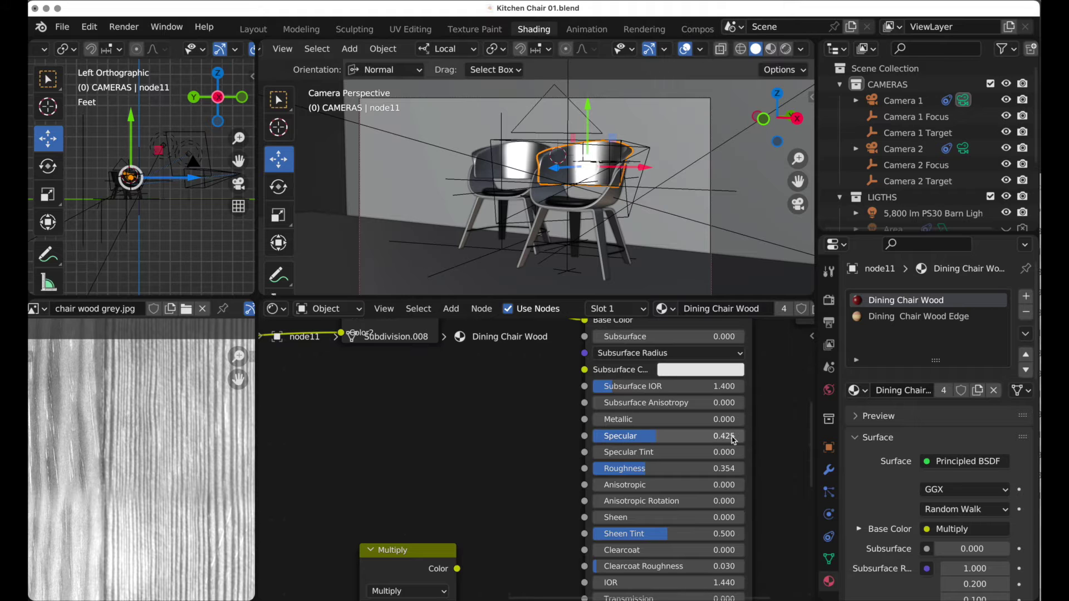
{"action": "middle_click_drag", "start_coordinate": [746, 435], "coordinate": [814, 374], "text": "ctrl"}
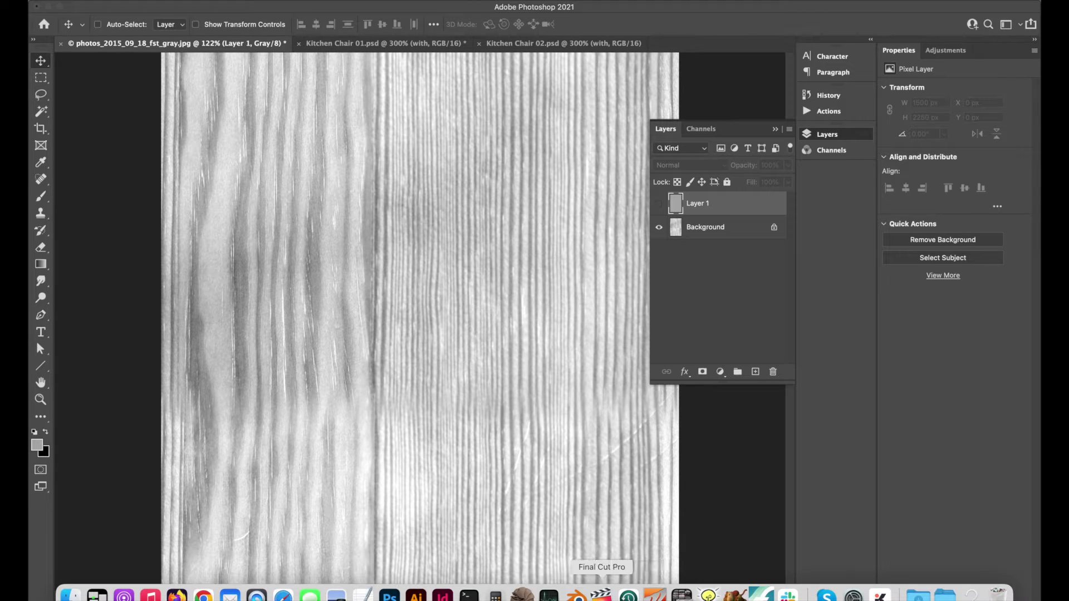
{"action": "left_click", "coordinate": [576, 594]}
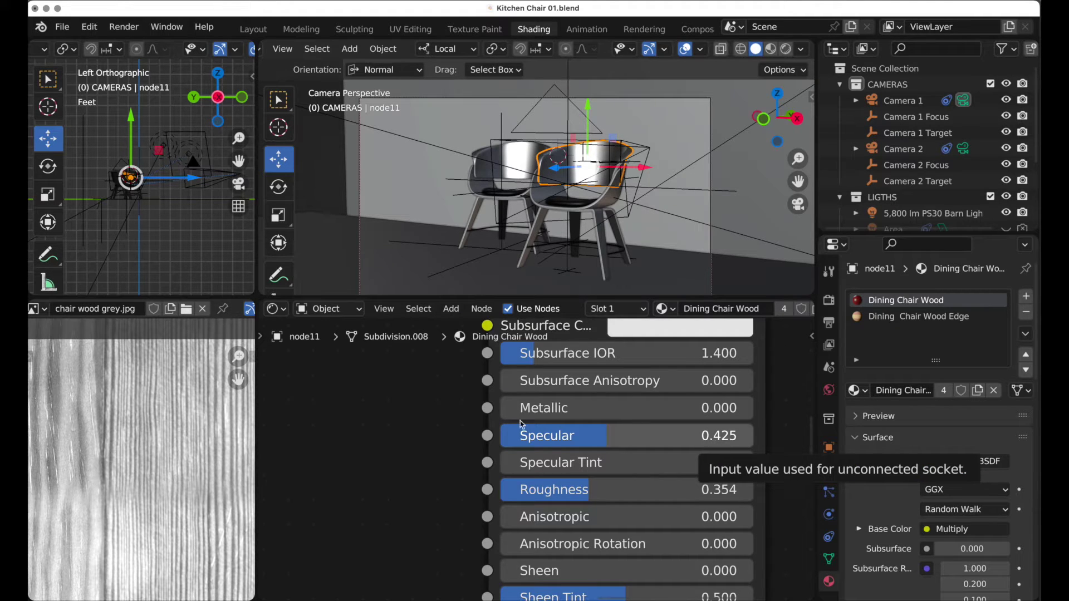
{"action": "scroll", "coordinate": [366, 468], "scroll_direction": "down", "scroll_amount": 4}
{"action": "middle_click_drag", "start_coordinate": [382, 475], "coordinate": [544, 430]}
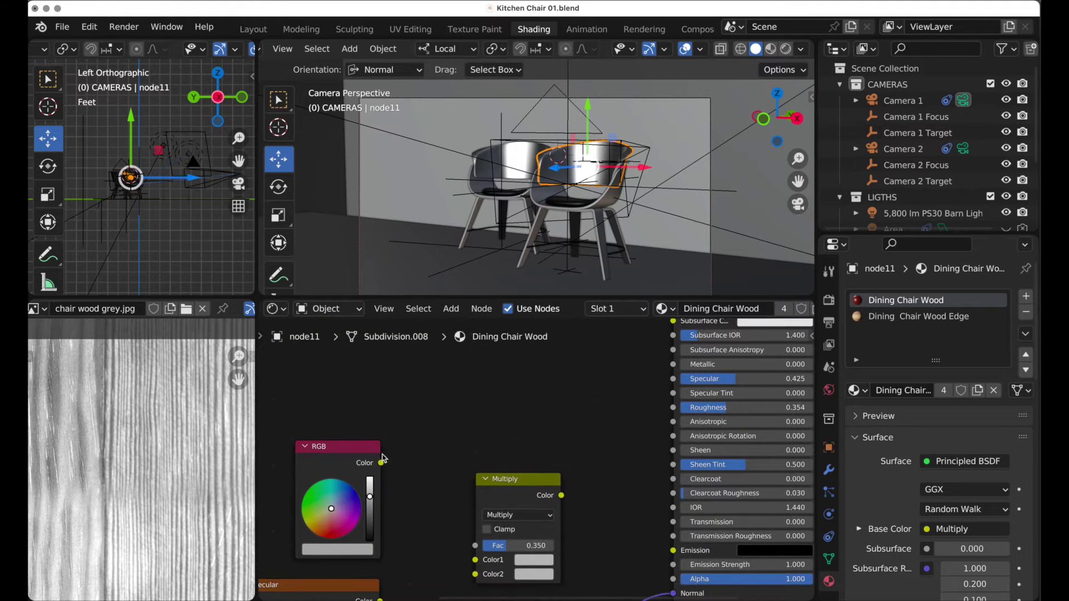
{"action": "middle_click_drag", "start_coordinate": [343, 451], "coordinate": [355, 427]}
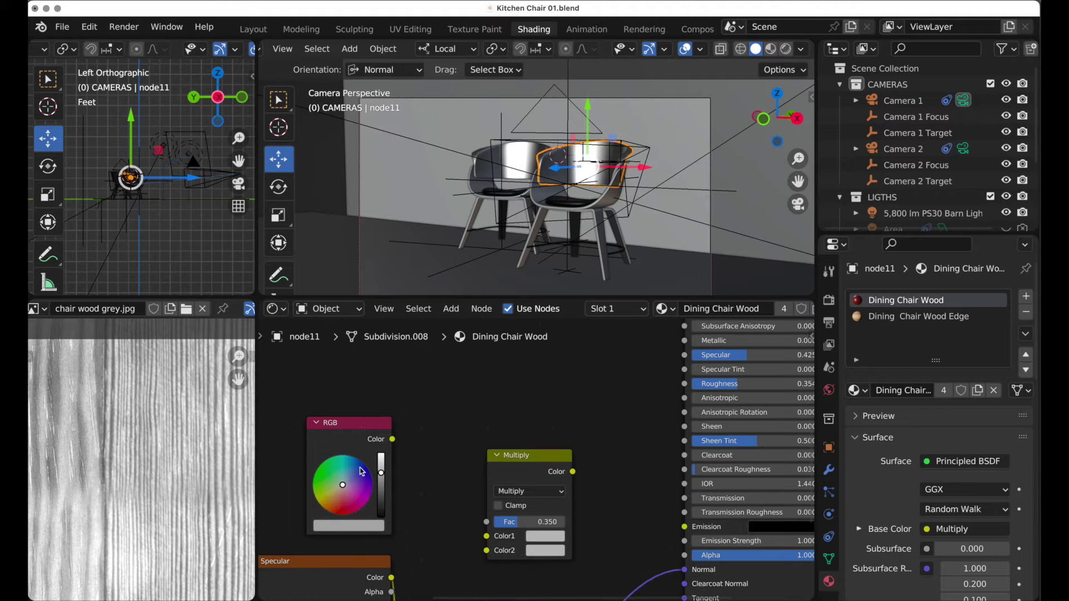
{"action": "left_click", "coordinate": [349, 526]}
{"action": "left_click_drag", "start_coordinate": [392, 440], "coordinate": [684, 360]}
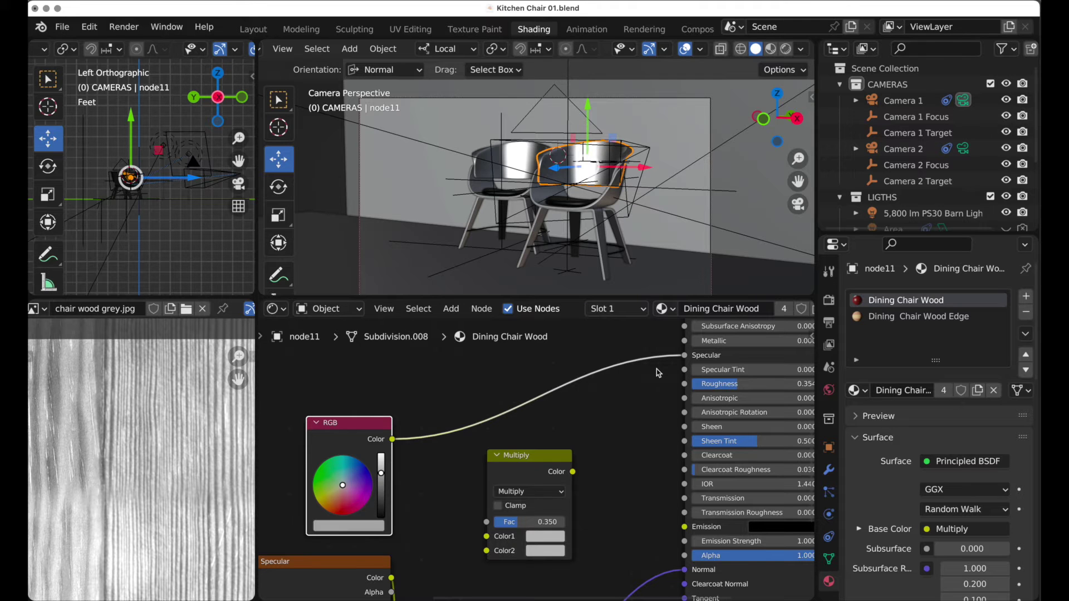
{"action": "scroll", "coordinate": [656, 369], "scroll_direction": "right", "scroll_amount": 2}
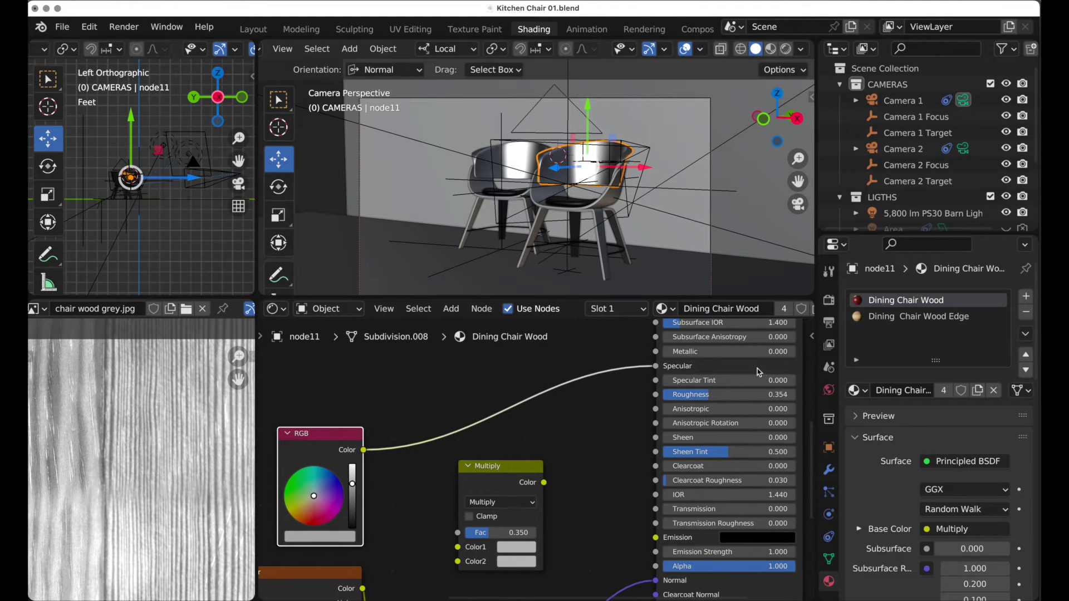
{"action": "left_click_drag", "start_coordinate": [656, 366], "coordinate": [593, 371]}
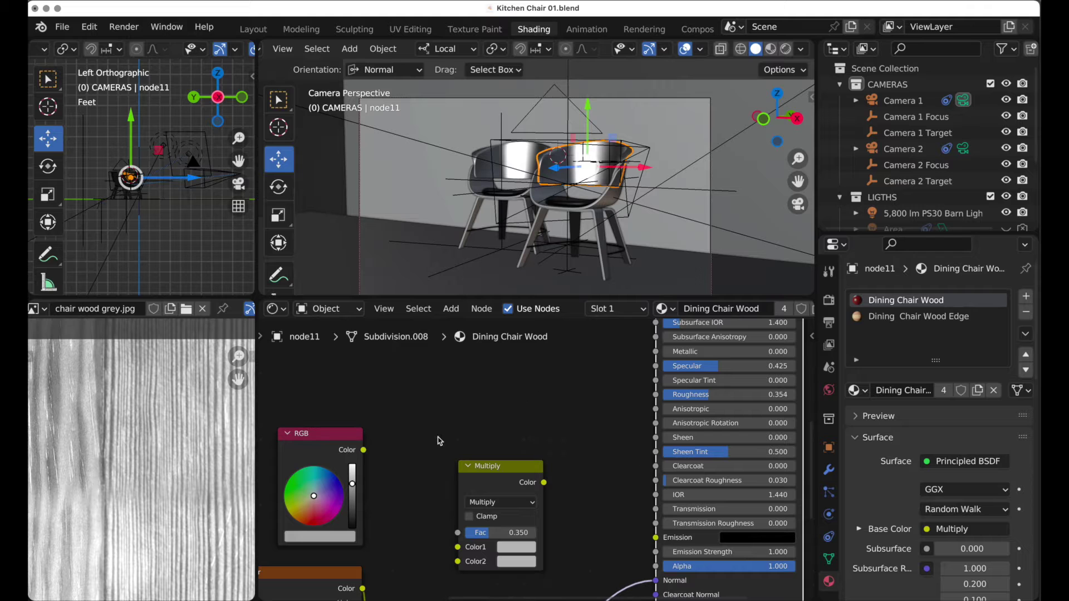
{"action": "scroll", "coordinate": [432, 453], "scroll_direction": "down", "scroll_amount": 3}
{"action": "scroll", "coordinate": [393, 437], "scroll_direction": "down", "scroll_amount": 3}
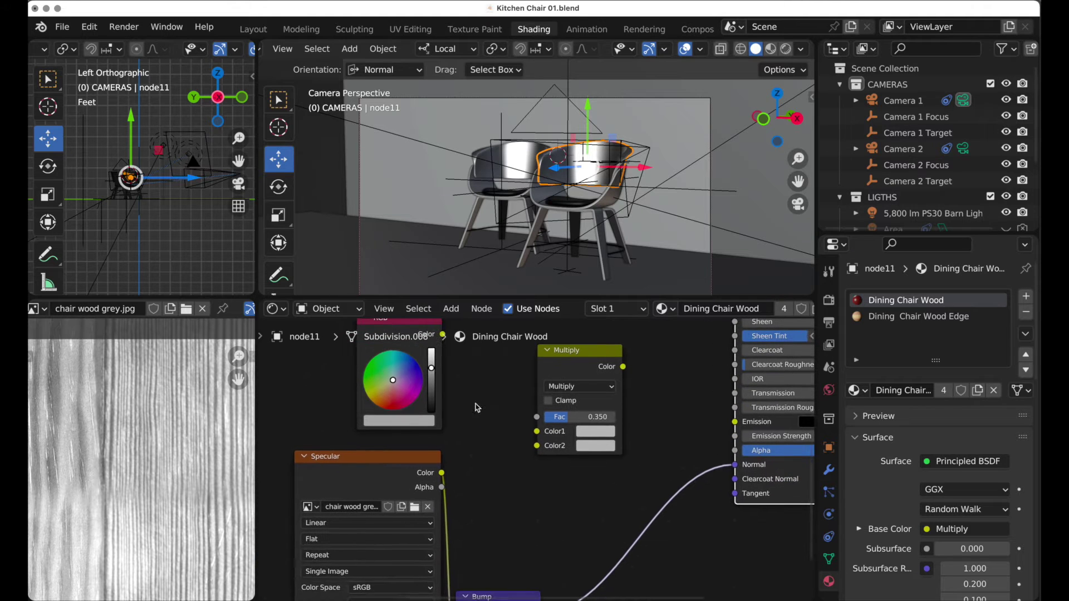
{"action": "left_click", "coordinate": [373, 458]}
{"action": "scroll", "coordinate": [375, 451], "scroll_direction": "down", "scroll_amount": 1}
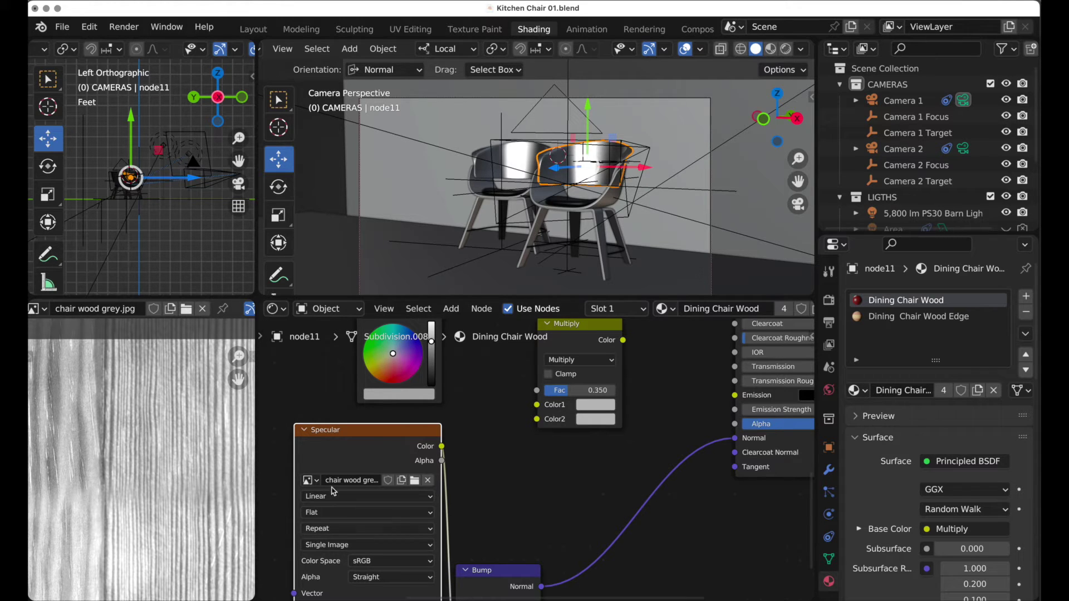
{"action": "scroll", "coordinate": [528, 479], "scroll_direction": "up", "scroll_amount": 3}
{"action": "scroll", "coordinate": [529, 479], "scroll_direction": "up", "scroll_amount": 5}
{"action": "scroll", "coordinate": [528, 479], "scroll_direction": "right", "scroll_amount": 3}
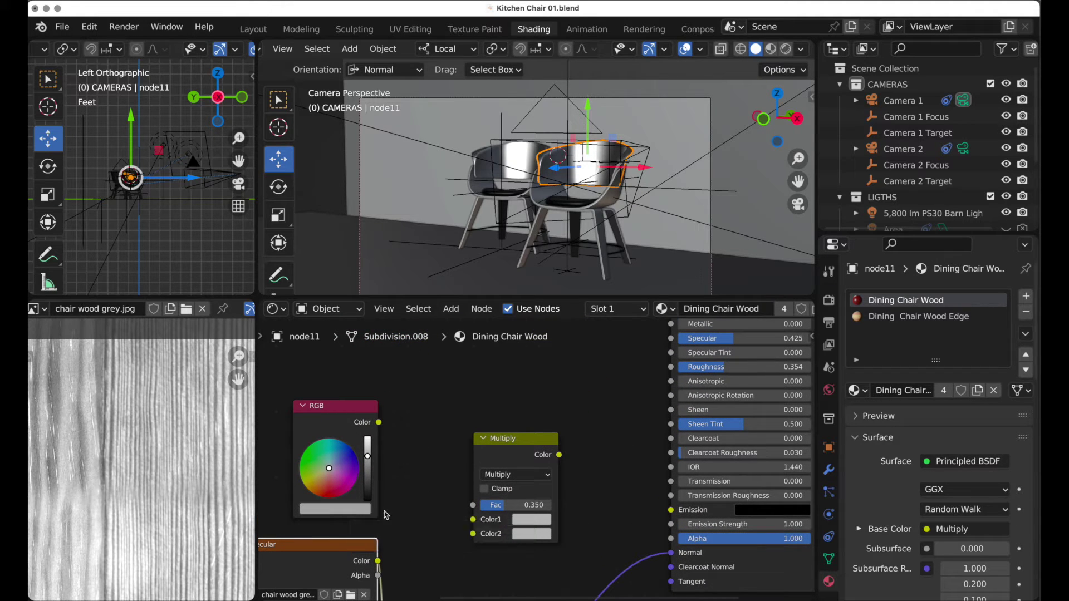
{"action": "middle_click_drag", "start_coordinate": [405, 517], "coordinate": [476, 412]}
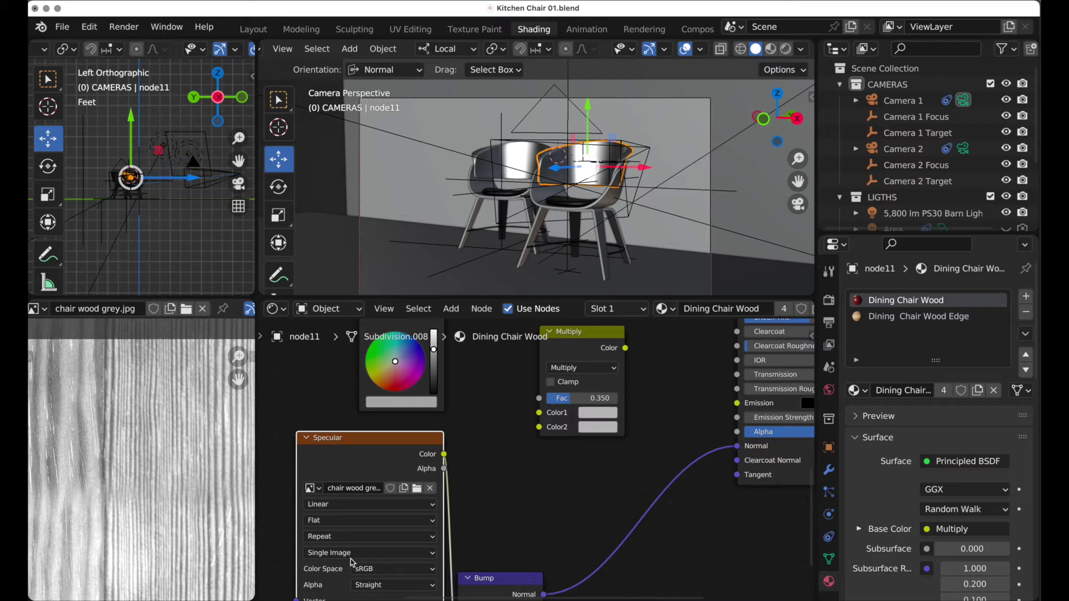
{"action": "scroll", "coordinate": [607, 447], "scroll_direction": "up", "scroll_amount": 5}
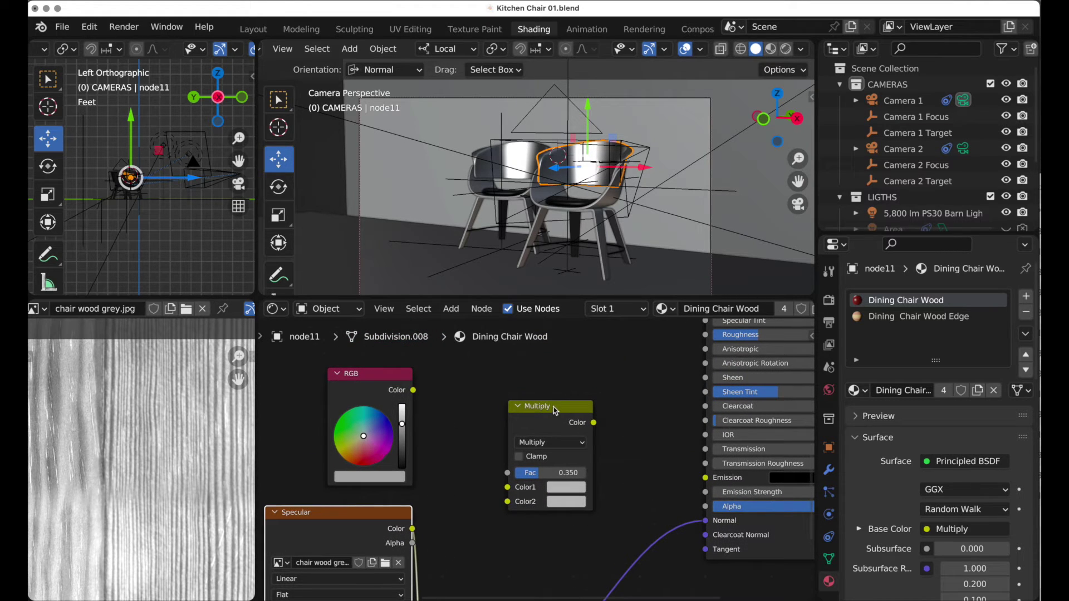
Step: Add a MixRGB node found by searching 'Mix', then delete it again
{"action": "left_click", "coordinate": [448, 309]}
{"action": "left_click", "coordinate": [457, 325]}
{"action": "type", "text": "Mix"}
{"action": "left_click", "coordinate": [485, 356]}
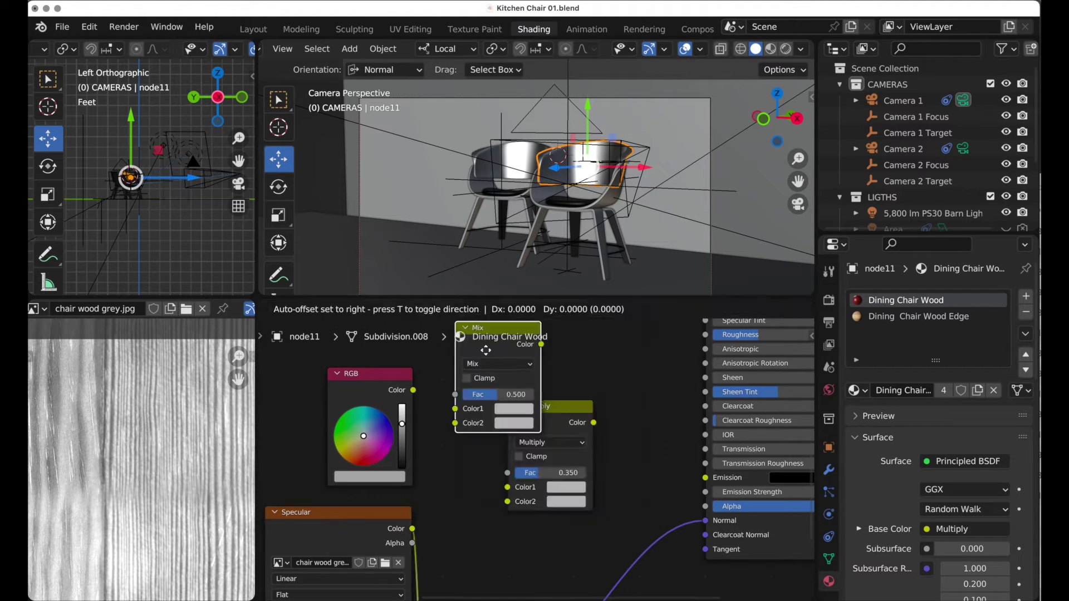
{"action": "left_click", "coordinate": [455, 396]}
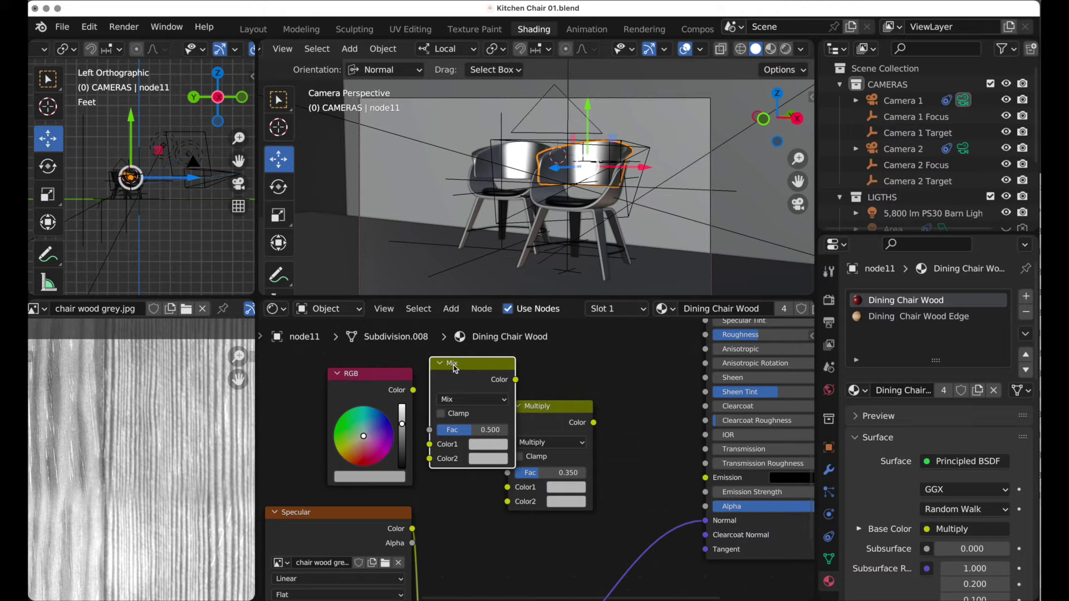
{"action": "key", "text": "x"}
Step: Switch the Multiply node's blending mode to Mix, keeping its factor at 0.350
{"action": "left_click", "coordinate": [545, 443]}
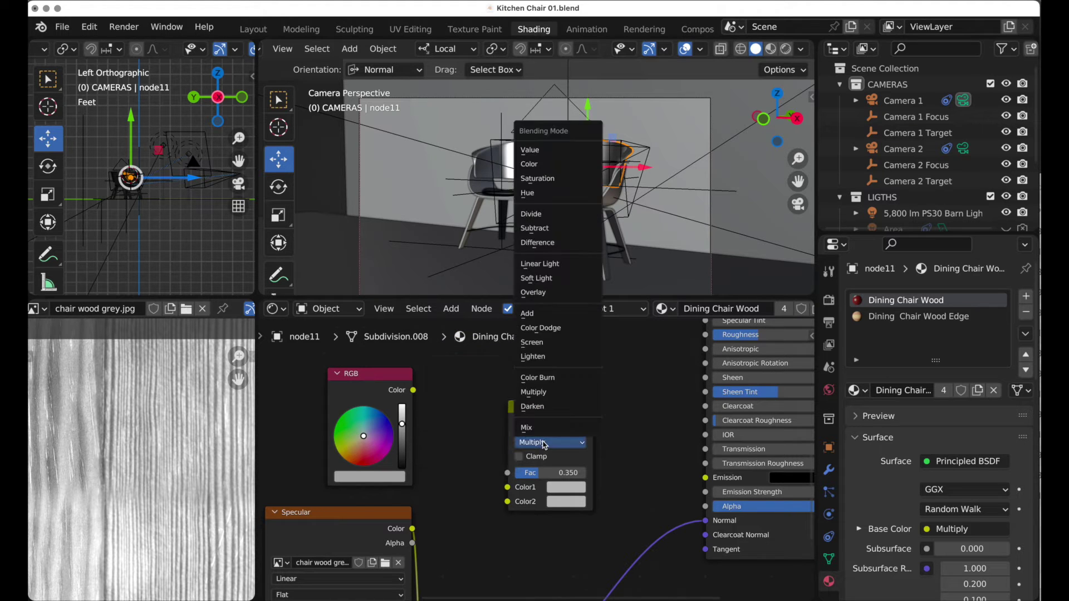
{"action": "left_click", "coordinate": [544, 429]}
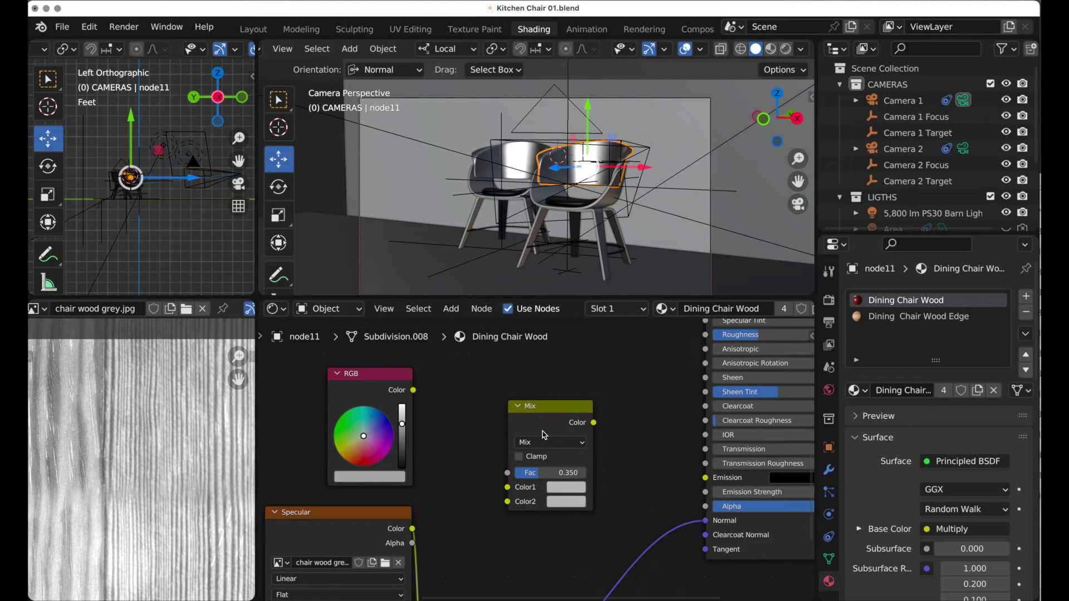
{"action": "middle_click_drag", "start_coordinate": [542, 431], "coordinate": [542, 431]}
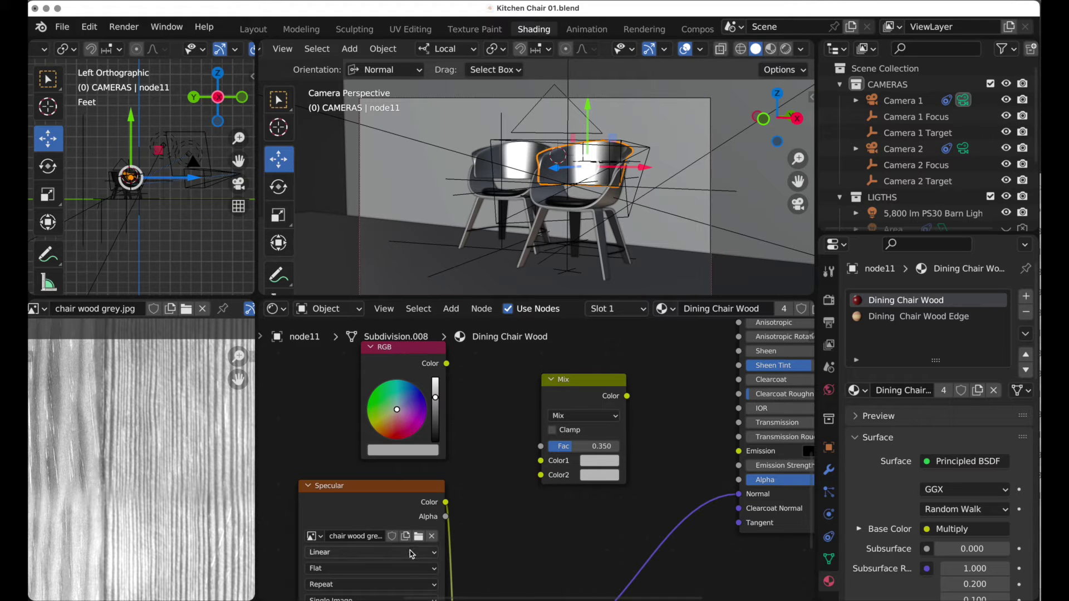
Step: In Photoshop, show grey Layer 1 over the wood texture, set 65% opacity and Multiply blending
{"action": "left_click", "coordinate": [390, 592]}
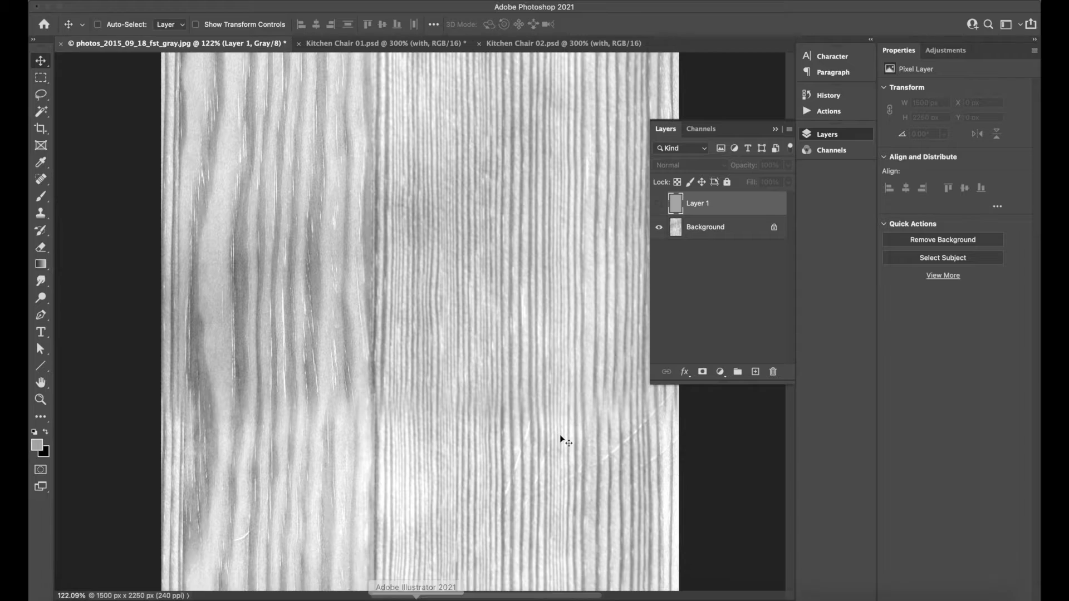
{"action": "left_click", "coordinate": [660, 204]}
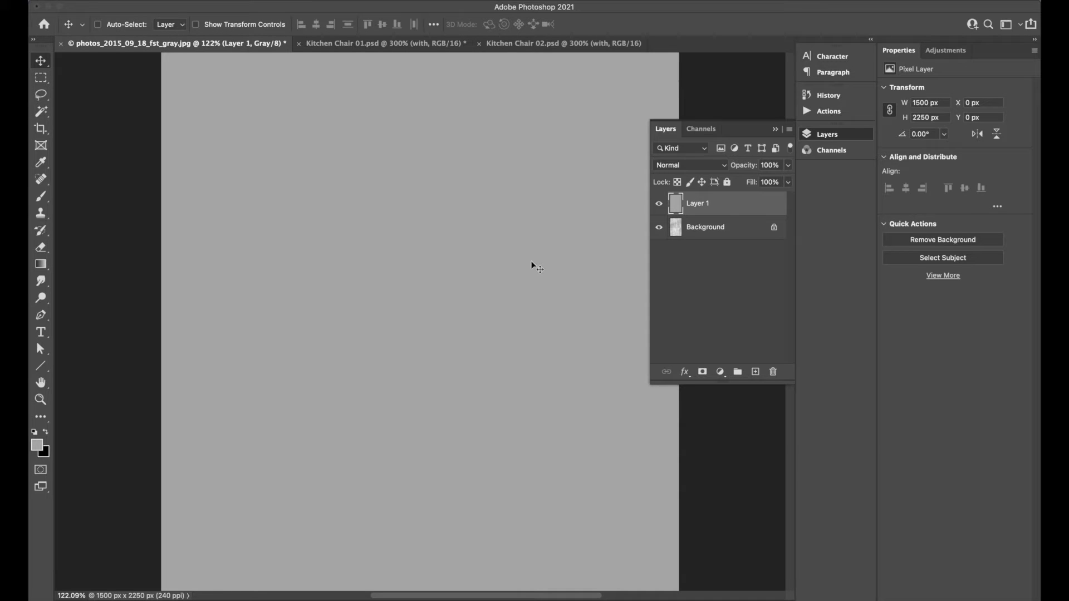
{"action": "left_click", "coordinate": [788, 165]}
{"action": "mouse_move", "coordinate": [789, 181]}
{"action": "left_mouse_down"}
{"action": "mouse_move", "coordinate": [749, 184]}
{"action": "mouse_move", "coordinate": [800, 182]}
{"action": "left_mouse_up"}
{"action": "left_click", "coordinate": [678, 167]}
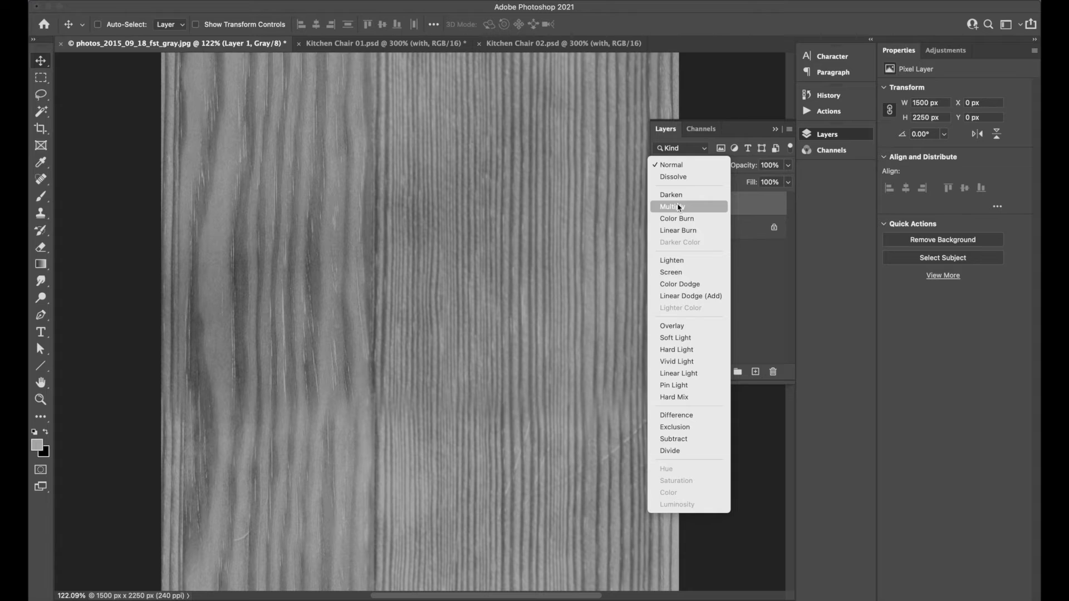
{"action": "left_click", "coordinate": [678, 207]}
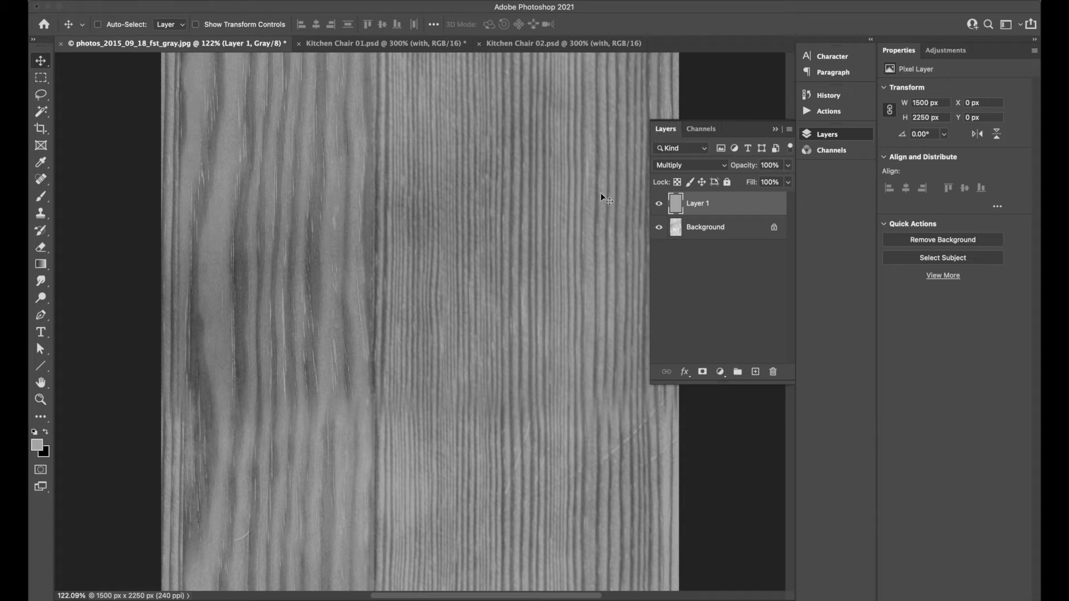
Step: Fade the grey layer's opacity down to 0% and return to Blender
{"action": "left_click", "coordinate": [790, 166]}
{"action": "left_click_drag", "start_coordinate": [790, 182], "coordinate": [685, 176]}
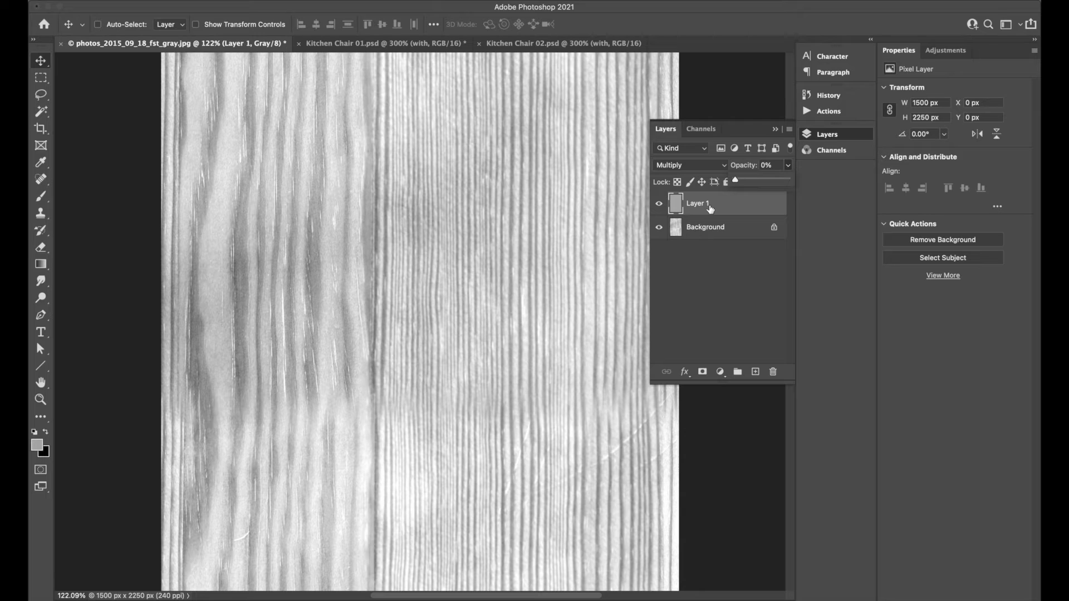
{"action": "left_click", "coordinate": [699, 520]}
{"action": "mouse_move", "coordinate": [628, 594]}
{"action": "left_click", "coordinate": [577, 595]}
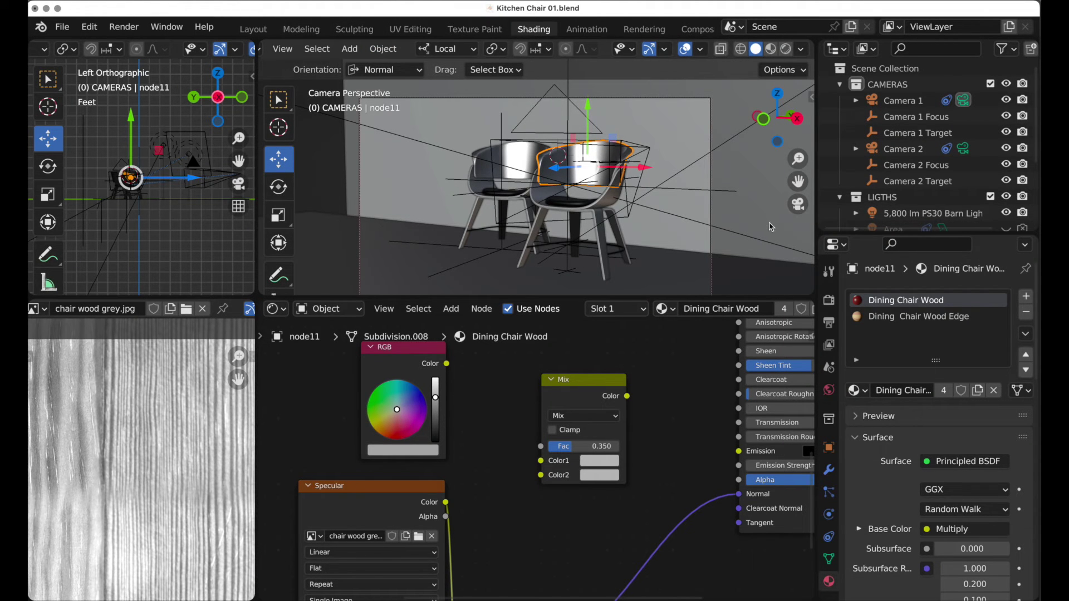
Step: Leave camera view, frame the selected chair, and zoom in close on its back
{"action": "middle_click_drag", "start_coordinate": [731, 192], "coordinate": [718, 204]}
{"action": "key", "text": "KP_Decimal"}
{"action": "scroll", "coordinate": [636, 106], "scroll_direction": "up", "scroll_amount": 8}
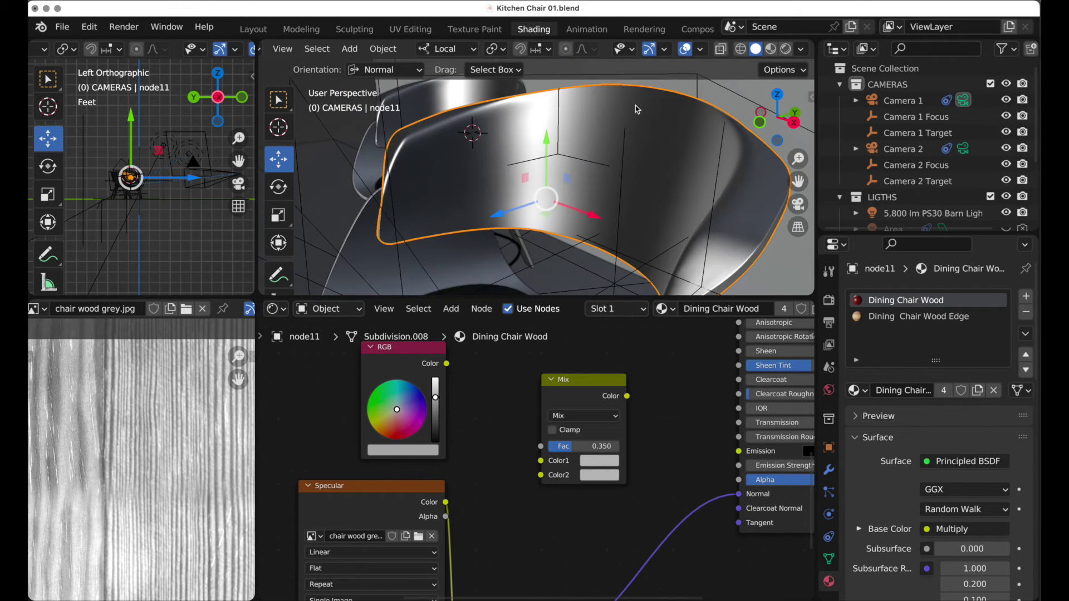
{"action": "scroll", "coordinate": [636, 105], "scroll_direction": "up", "scroll_amount": 3}
{"action": "middle_click_drag", "start_coordinate": [635, 106], "coordinate": [629, 175]}
{"action": "scroll", "coordinate": [641, 162], "scroll_direction": "up", "scroll_amount": 3}
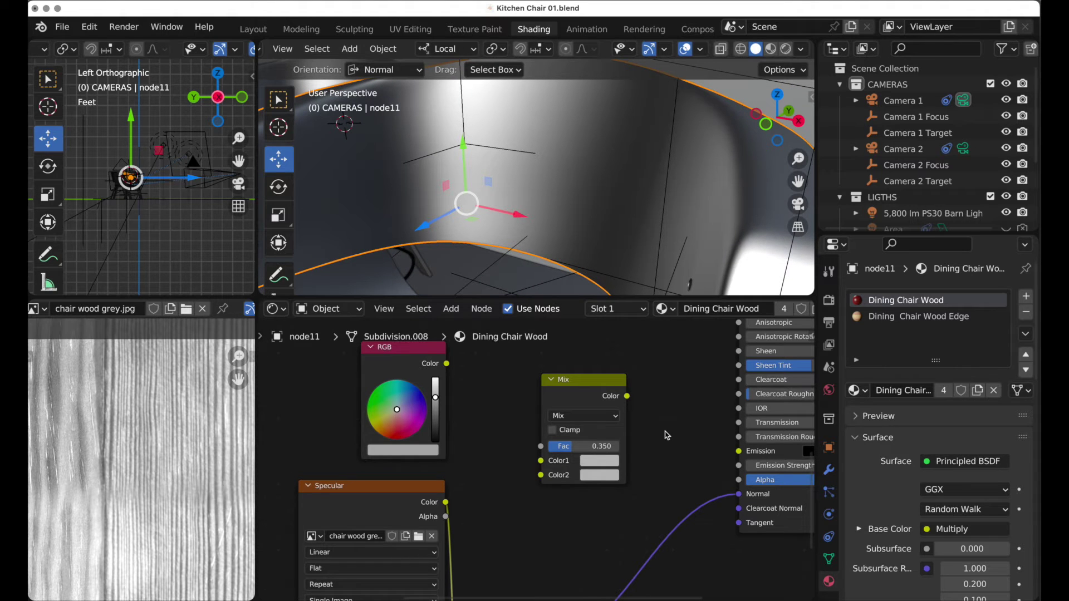
Step: Detach the link feeding Principled BSDF Base Color and open the RGB node's colour picker
{"action": "scroll", "coordinate": [667, 435], "scroll_direction": "up", "scroll_amount": 10}
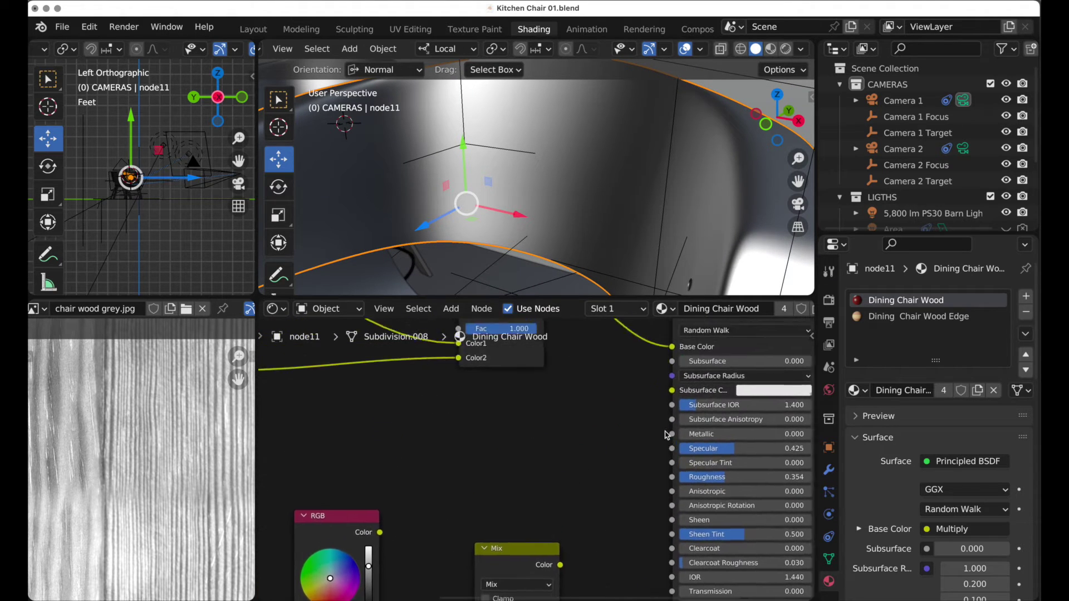
{"action": "left_click_drag", "start_coordinate": [672, 348], "coordinate": [613, 489]}
{"action": "scroll", "coordinate": [613, 489], "scroll_direction": "down", "scroll_amount": 10}
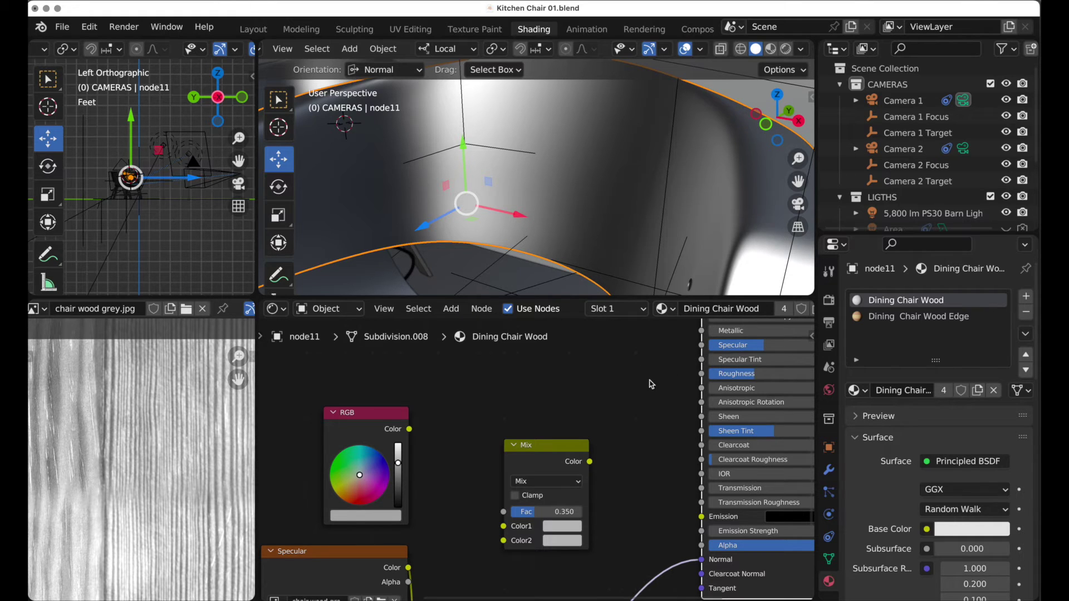
{"action": "scroll", "coordinate": [600, 401], "scroll_direction": "down", "scroll_amount": 3}
{"action": "scroll", "coordinate": [601, 401], "scroll_direction": "left", "scroll_amount": 2}
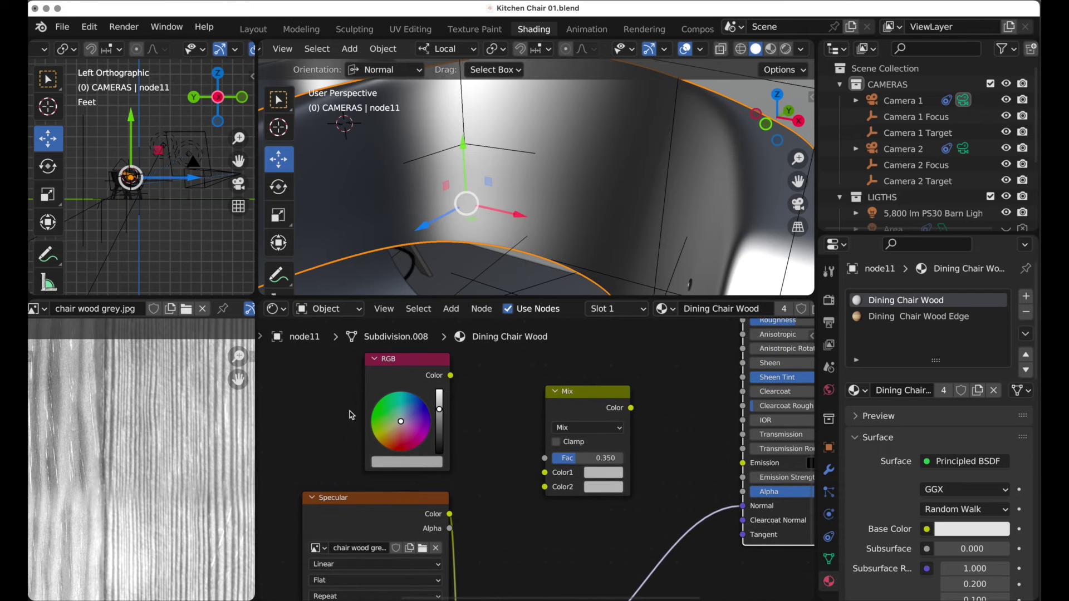
{"action": "left_click", "coordinate": [416, 464]}
{"action": "scroll", "coordinate": [449, 404], "scroll_direction": "down", "scroll_amount": 3}
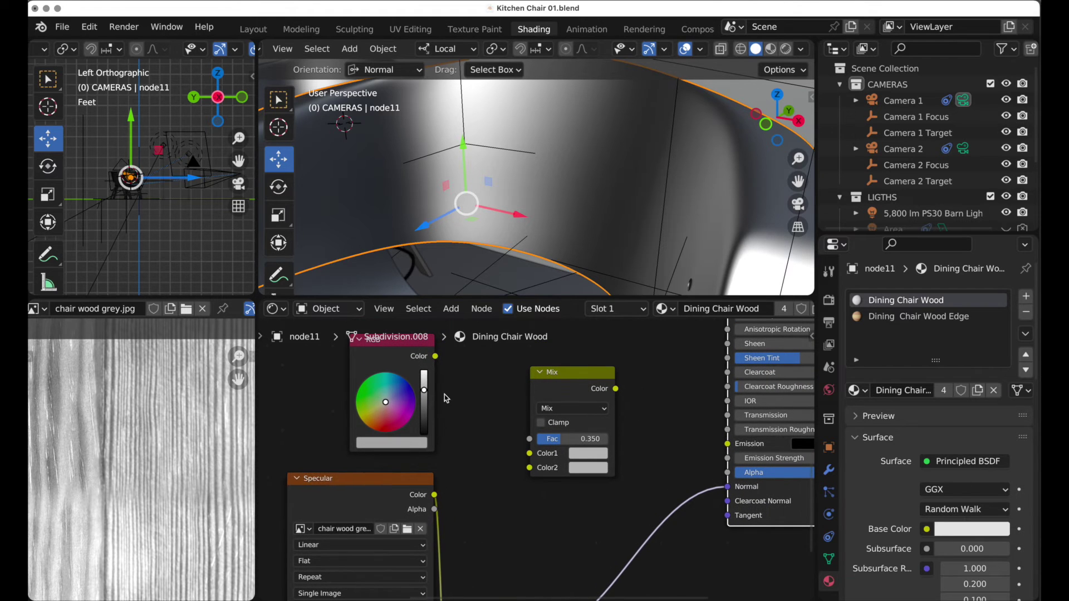
Step: Connect the RGB colour to Mix Color1 and the grey Specular wood texture to Color2
{"action": "left_click_drag", "start_coordinate": [436, 358], "coordinate": [530, 453]}
{"action": "left_click", "coordinate": [406, 486]}
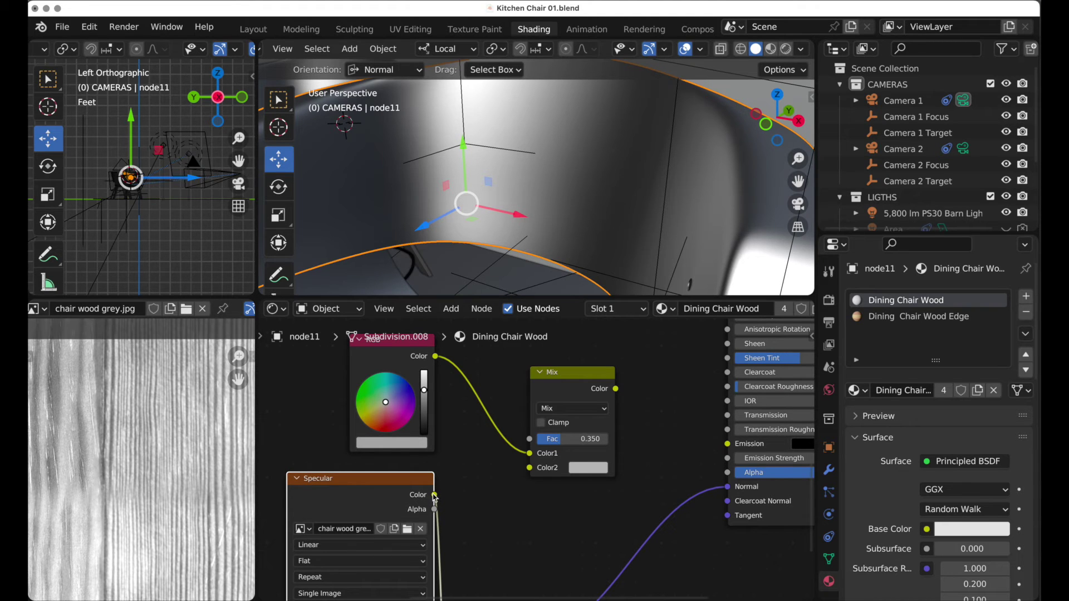
{"action": "left_click_drag", "start_coordinate": [435, 496], "coordinate": [537, 443]}
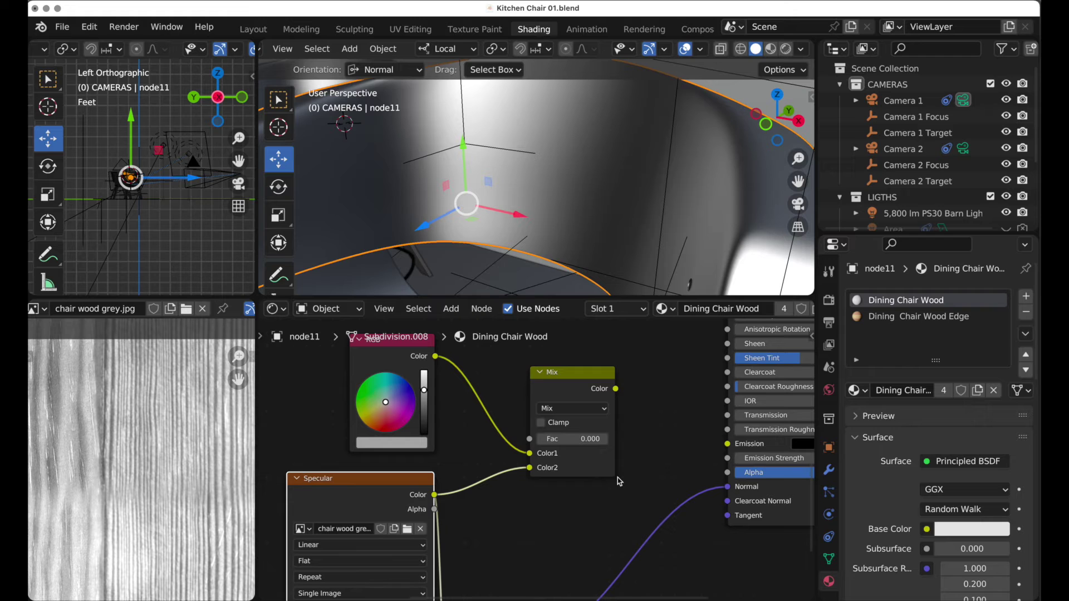
Step: Link the Mix output into Principled BSDF Base Color and switch the viewport to Rendered shading
{"action": "scroll", "coordinate": [644, 400], "scroll_direction": "up", "scroll_amount": 5}
{"action": "scroll", "coordinate": [644, 401], "scroll_direction": "right", "scroll_amount": 3}
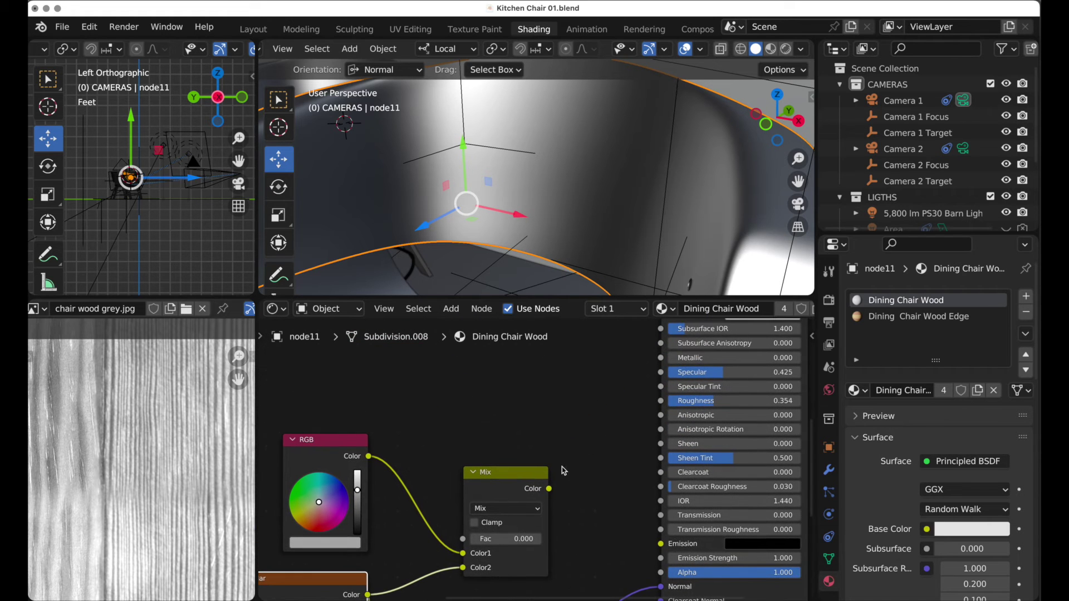
{"action": "left_click_drag", "start_coordinate": [549, 488], "coordinate": [659, 492]}
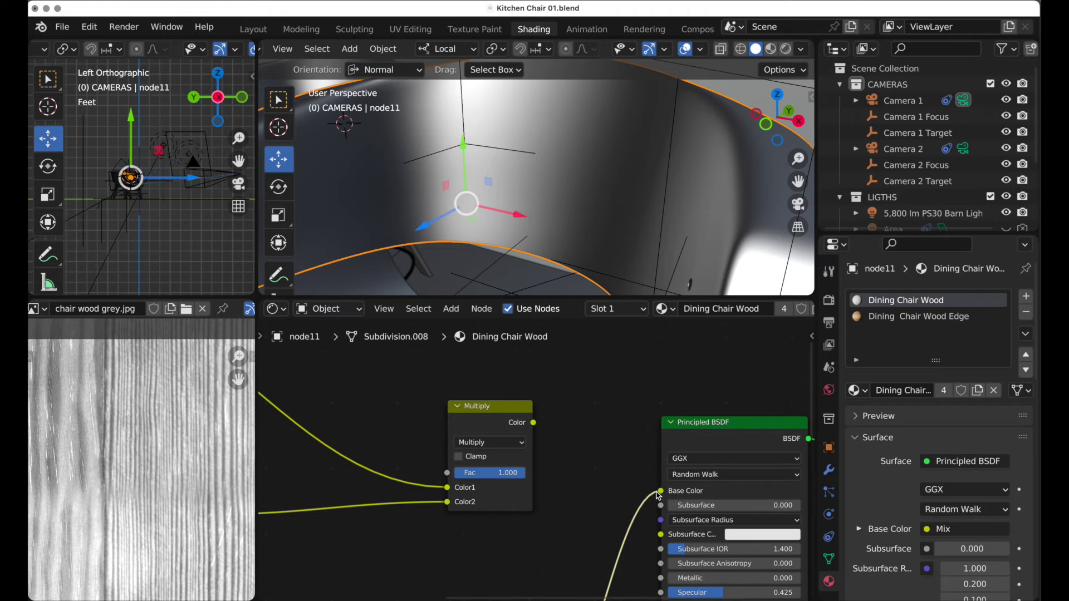
{"action": "left_click", "coordinate": [786, 49]}
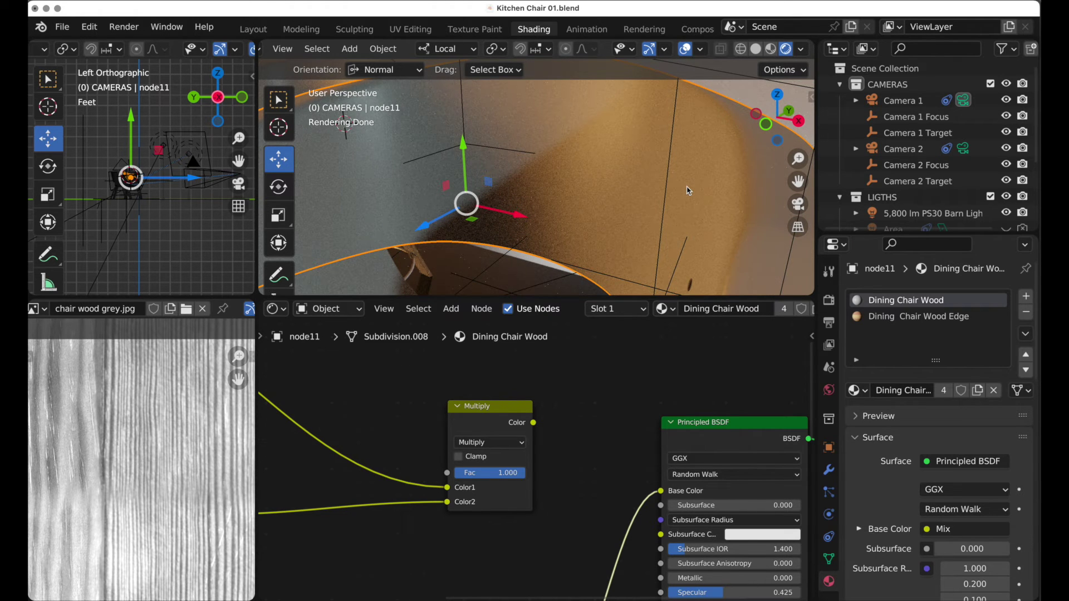
Step: Enter a Mix factor of 1, then change it to 0.5
{"action": "scroll", "coordinate": [557, 548], "scroll_direction": "down", "scroll_amount": 6}
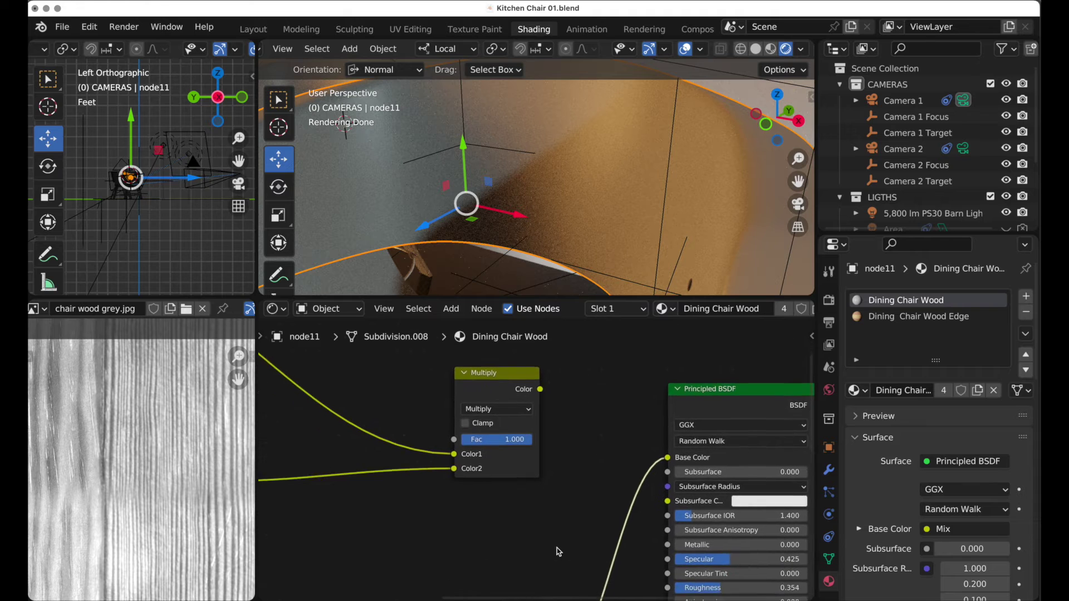
{"action": "scroll", "coordinate": [556, 548], "scroll_direction": "down", "scroll_amount": 2}
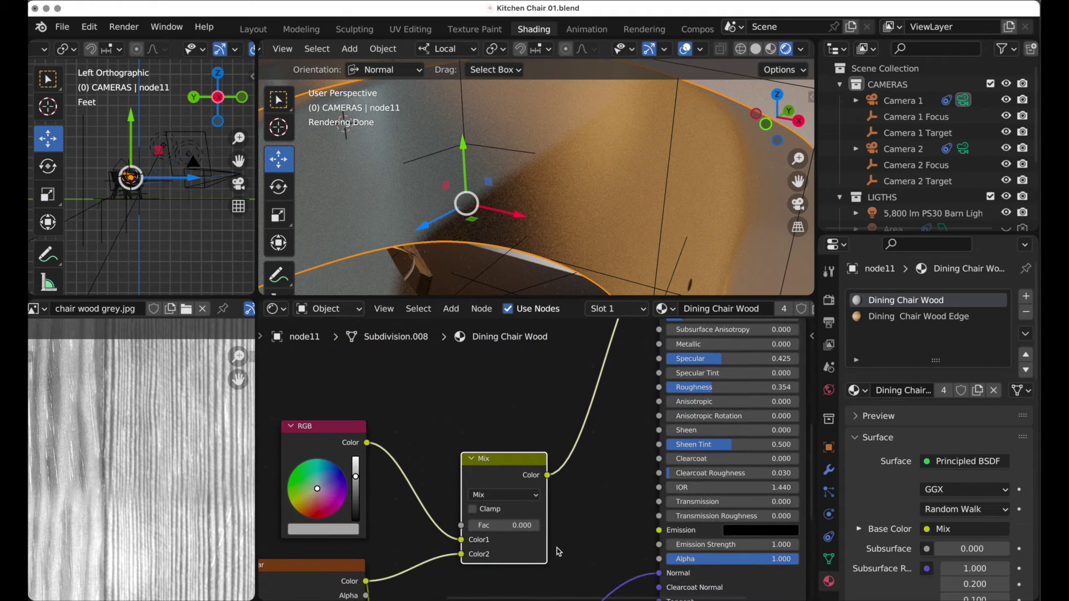
{"action": "left_click", "coordinate": [511, 523]}
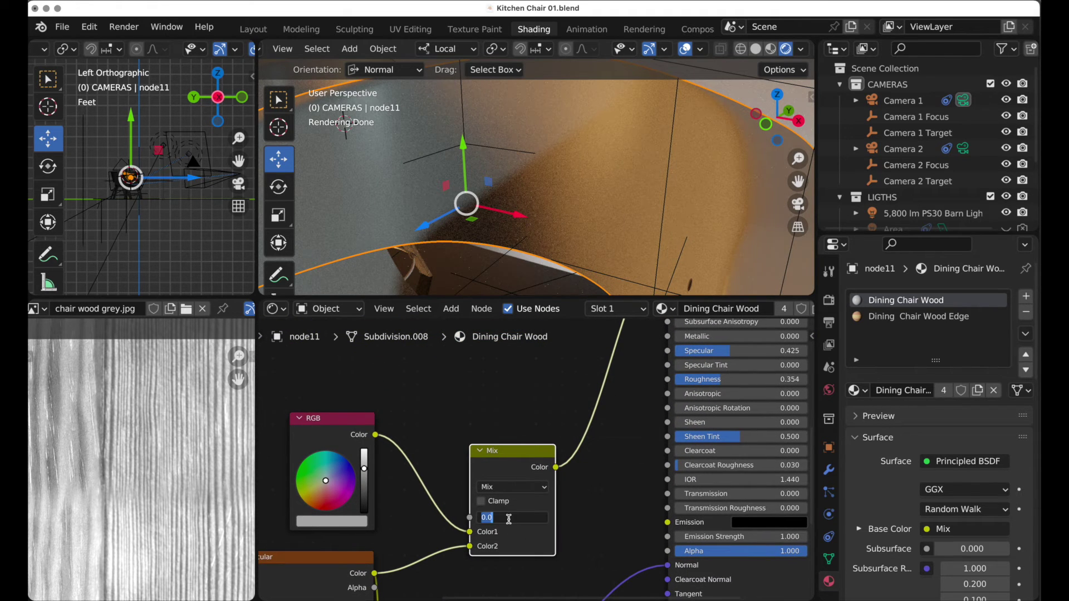
{"action": "type", "text": "1"}
{"action": "key", "text": "Return"}
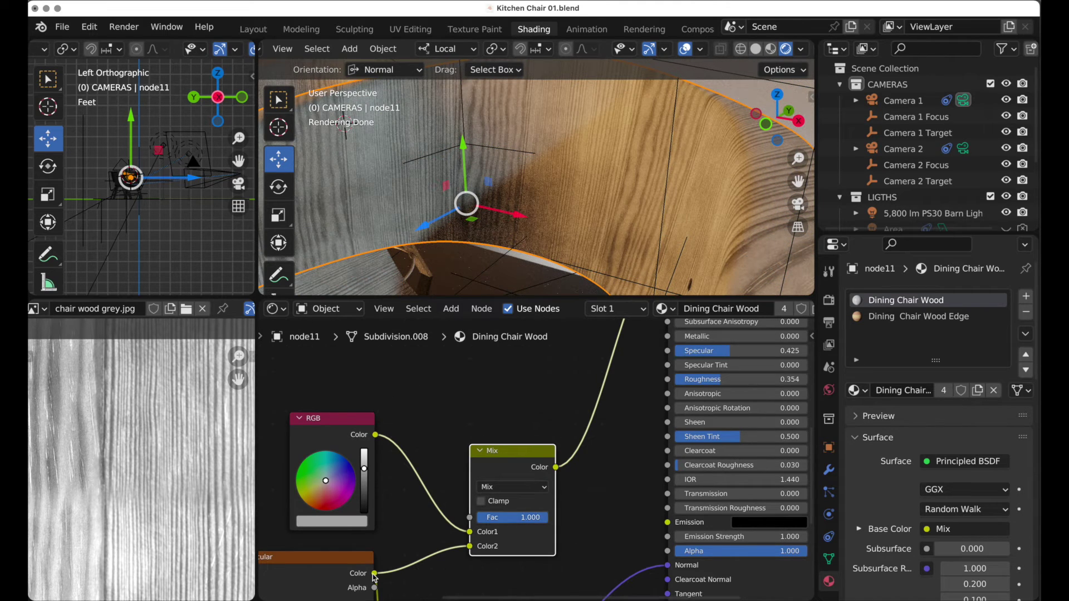
{"action": "scroll", "coordinate": [353, 568], "scroll_direction": "down", "scroll_amount": 5}
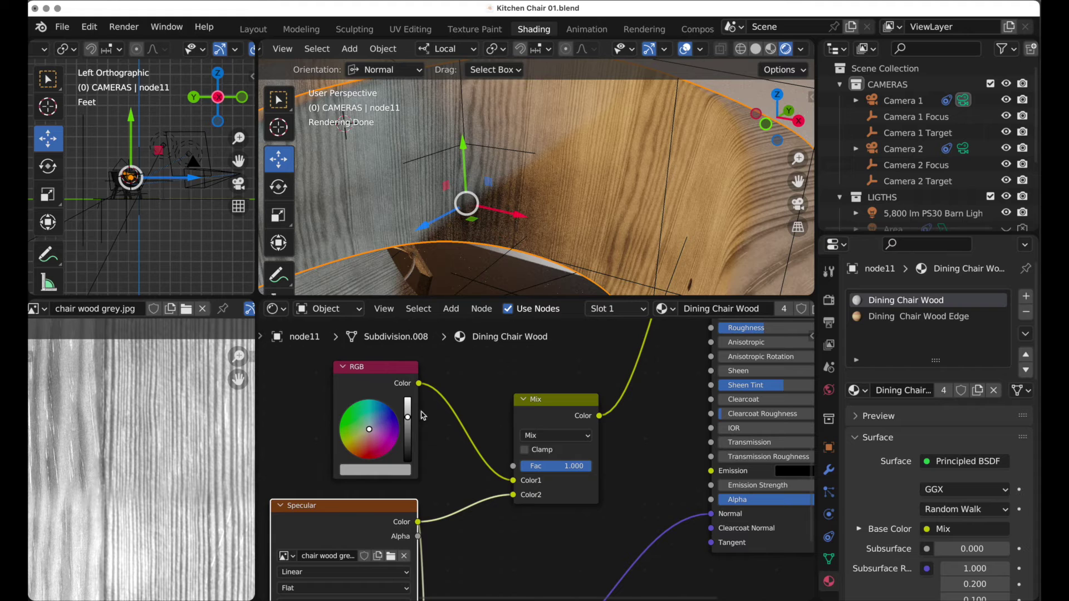
{"action": "left_click", "coordinate": [550, 467]}
{"action": "type", "text": "0.5"}
{"action": "key", "text": "Return"}
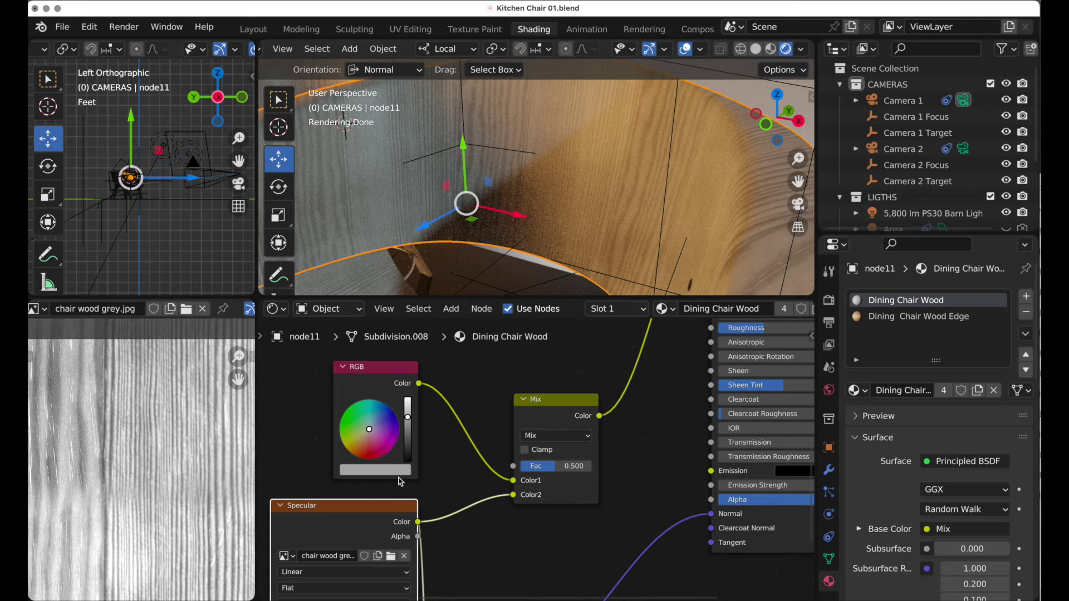
Step: Set the Mix node's blend mode to Multiply, keeping factor 0.500
{"action": "left_click", "coordinate": [547, 436]}
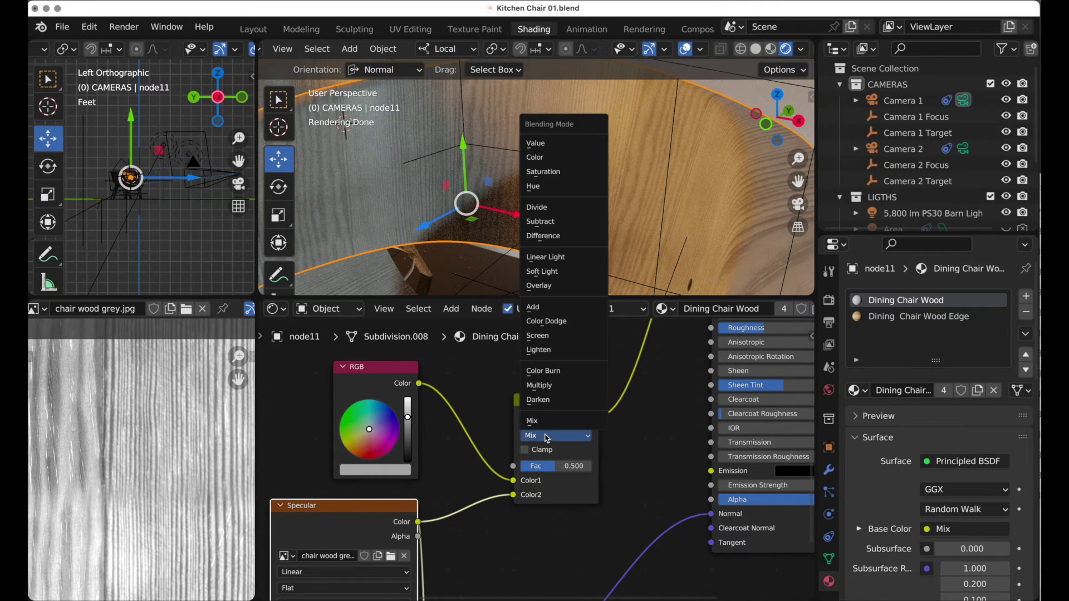
{"action": "left_click", "coordinate": [545, 387]}
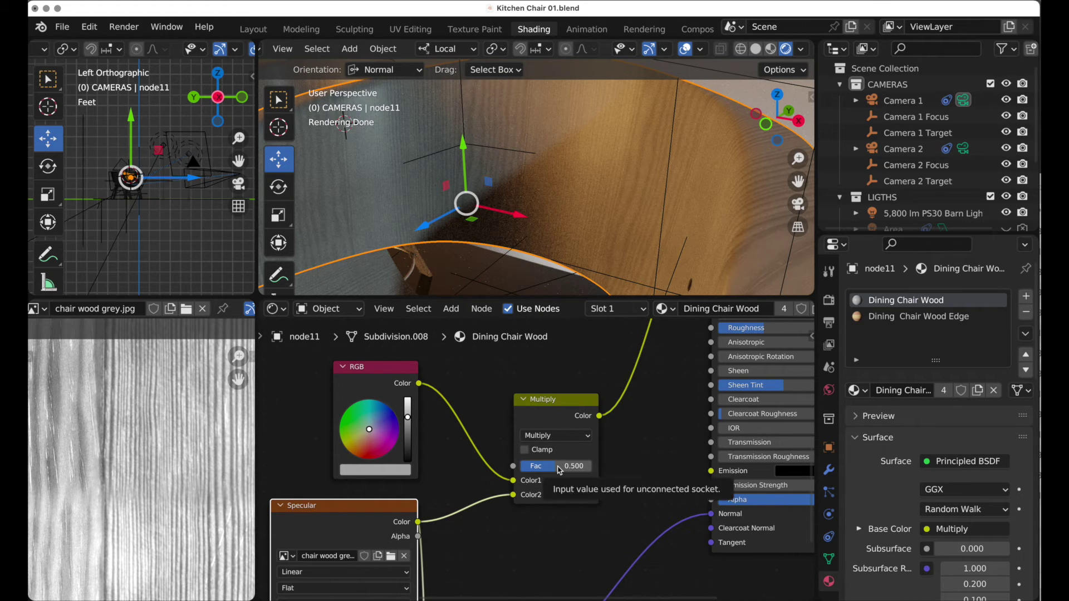
Step: Drag the Multiply node's Fac slider down to 0.000
{"action": "left_click_drag", "start_coordinate": [546, 466], "coordinate": [518, 467]}
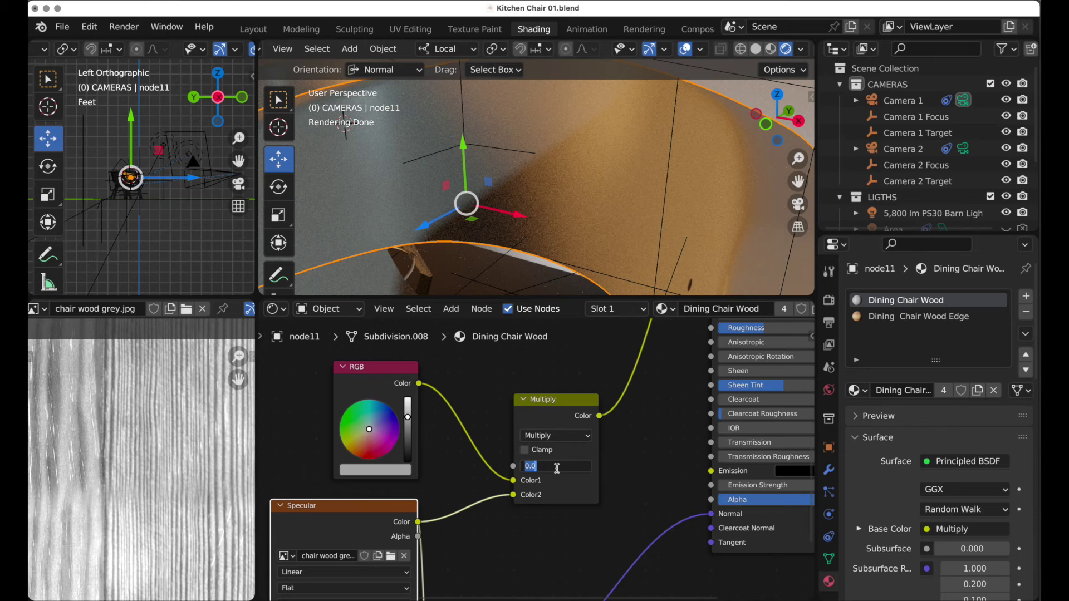
Step: Enter .35 as the Multiply node's Fac value
{"action": "type", "text": ".35"}
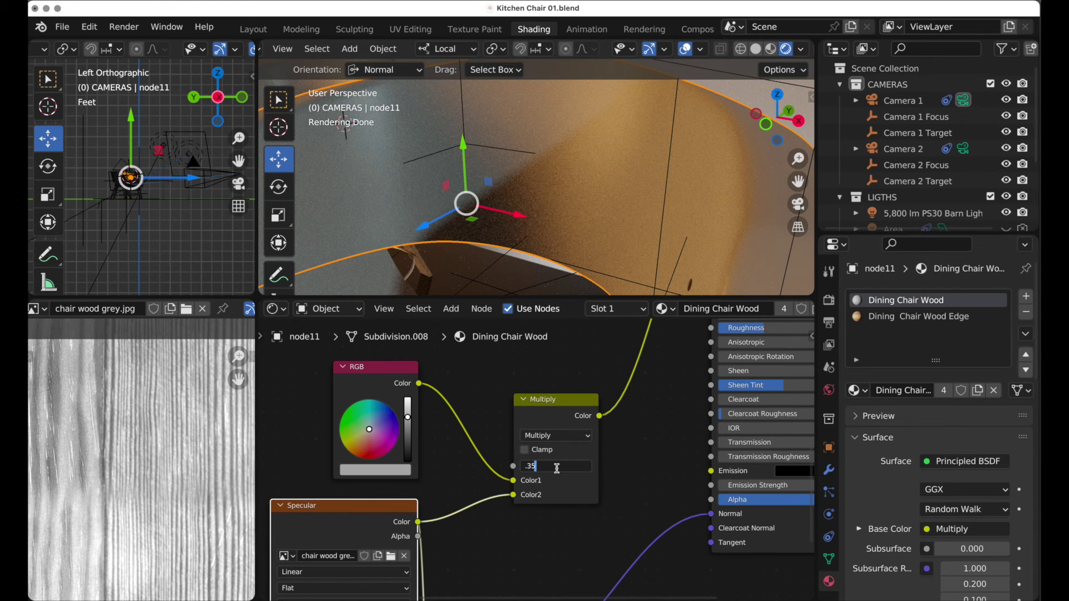
{"action": "key", "text": "Return"}
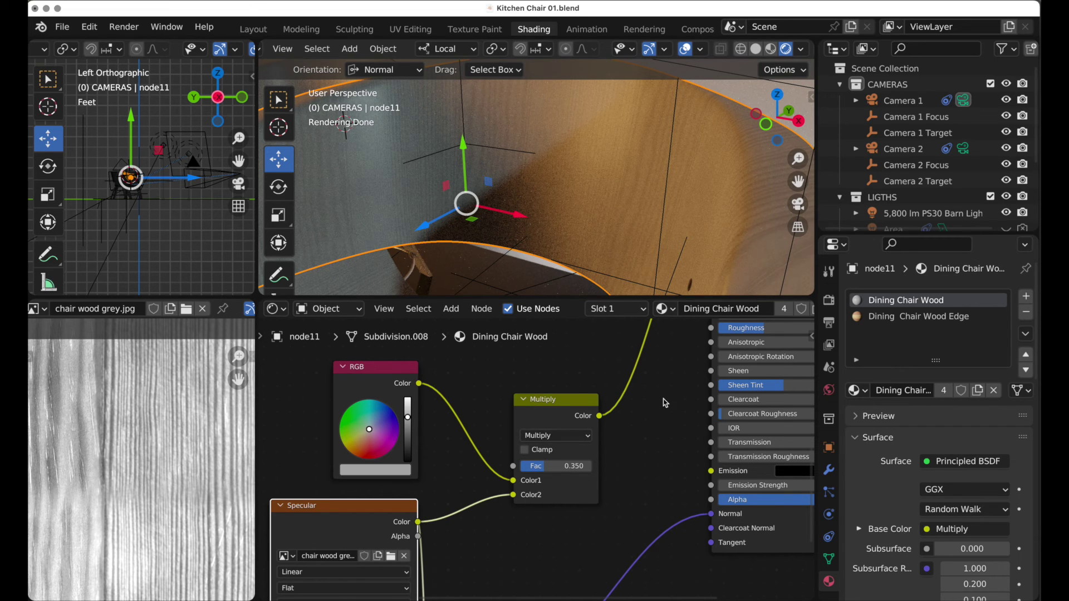
Step: Move the 0.35 Multiply blend from Base Color to Specular, and relink the factor-1 Multiply to Base Color
{"action": "scroll", "coordinate": [660, 402], "scroll_direction": "up", "scroll_amount": 5}
{"action": "scroll", "coordinate": [660, 402], "scroll_direction": "right", "scroll_amount": 3}
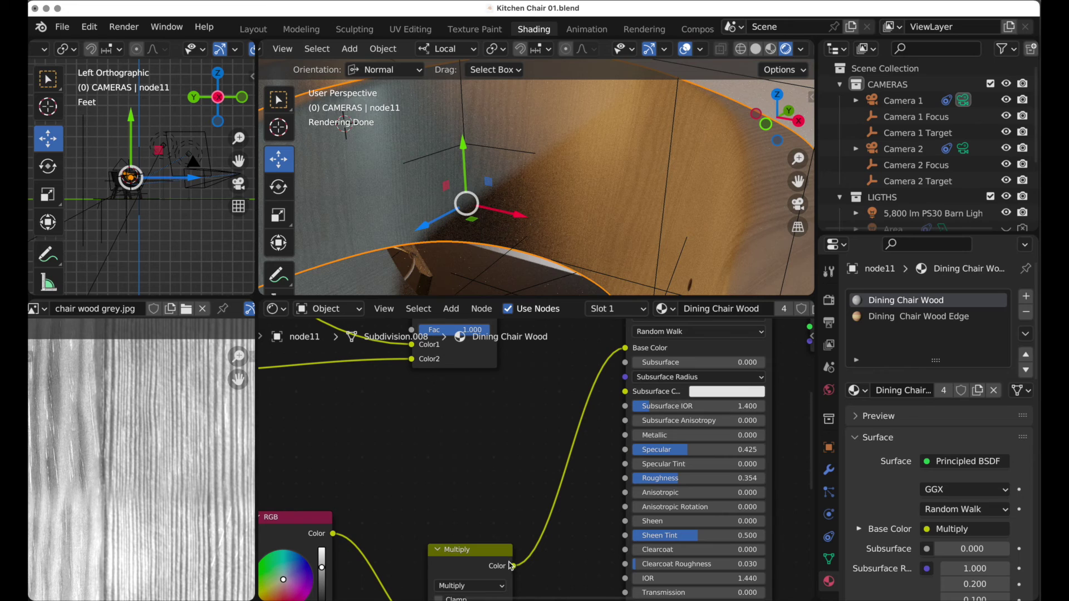
{"action": "left_click_drag", "start_coordinate": [626, 349], "coordinate": [523, 567]}
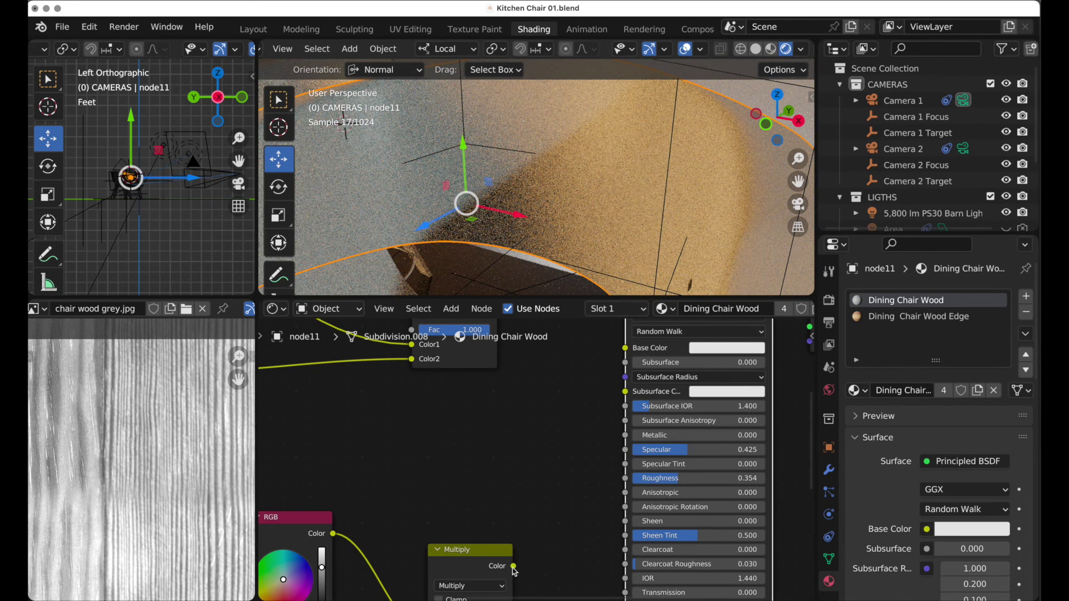
{"action": "left_click_drag", "start_coordinate": [513, 567], "coordinate": [625, 450]}
{"action": "middle_click_drag", "start_coordinate": [591, 452], "coordinate": [583, 537]}
{"action": "left_click_drag", "start_coordinate": [489, 366], "coordinate": [618, 437]}
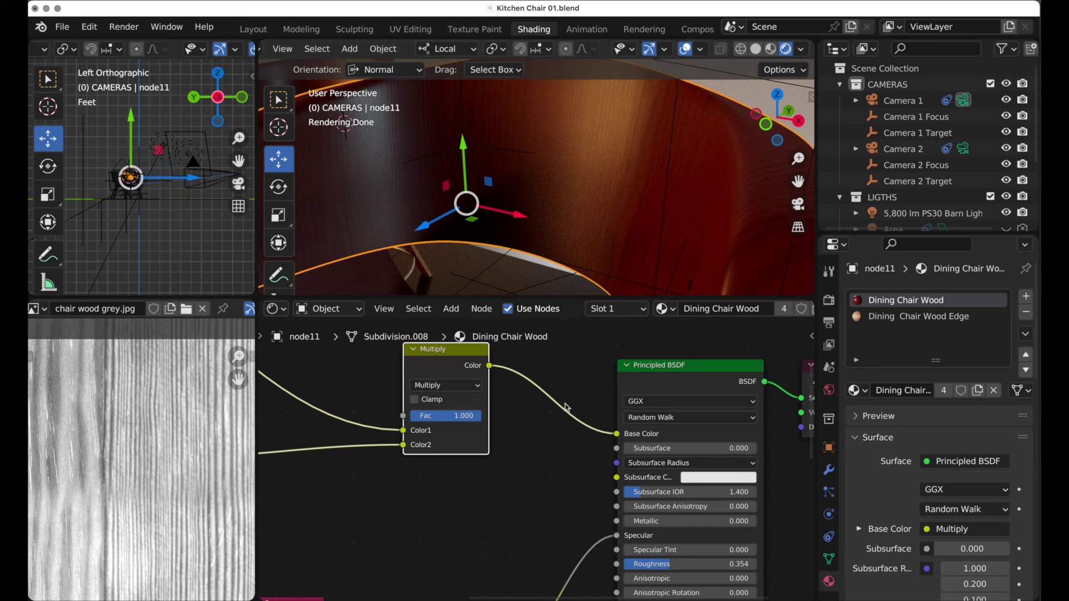
Step: Unplug the 0.350 Multiply blend from the Principled BSDF Specular socket, leaving Specular at 0.425
{"action": "scroll", "coordinate": [568, 515], "scroll_direction": "down", "scroll_amount": 3}
{"action": "scroll", "coordinate": [568, 515], "scroll_direction": "down", "scroll_amount": 4}
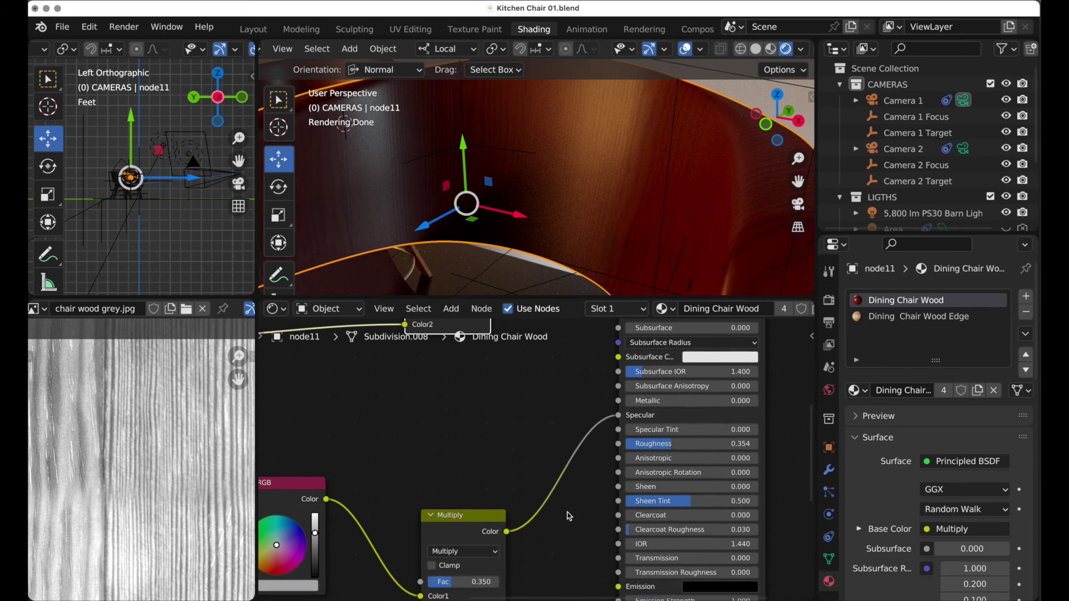
{"action": "left_click_drag", "start_coordinate": [620, 417], "coordinate": [554, 419]}
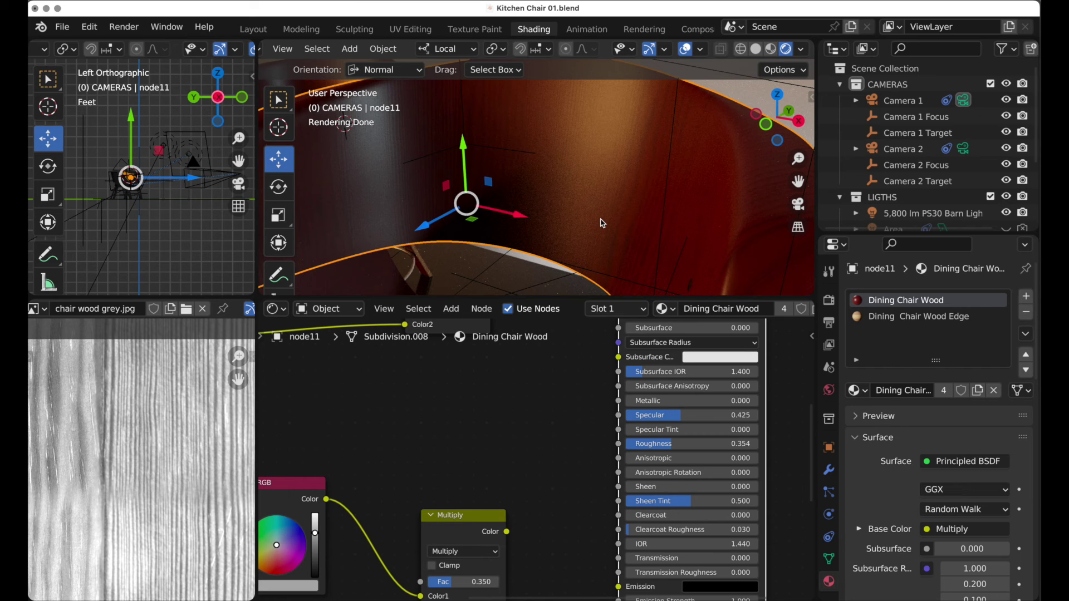
Step: Link the 0.350 Multiply node's Color output into the Principled BSDF Specular socket
{"action": "left_click_drag", "start_coordinate": [506, 532], "coordinate": [619, 418]}
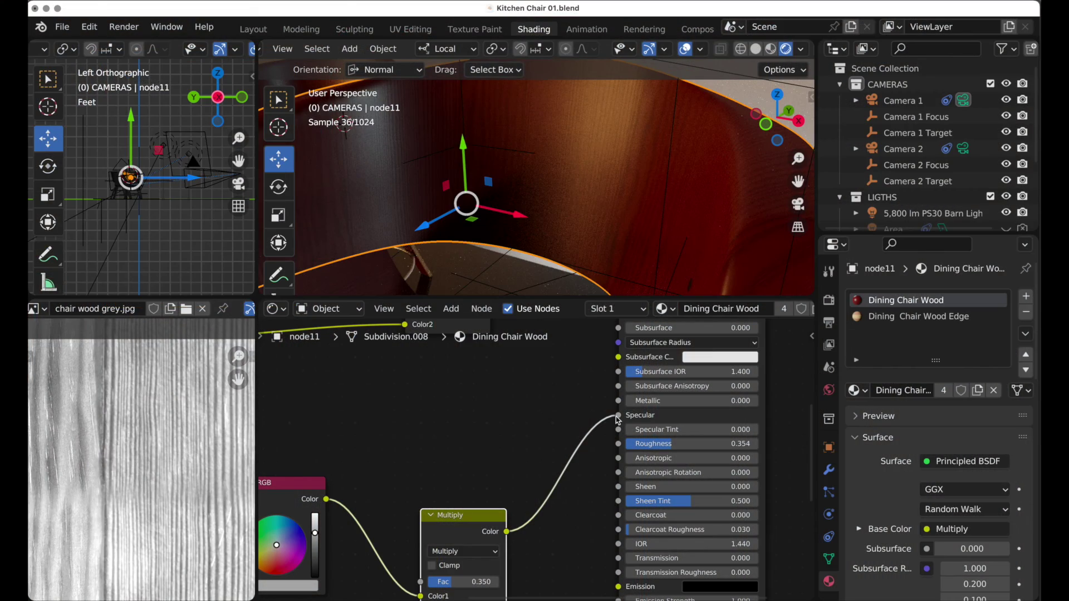
{"action": "scroll", "coordinate": [617, 419], "scroll_direction": "down", "scroll_amount": 5}
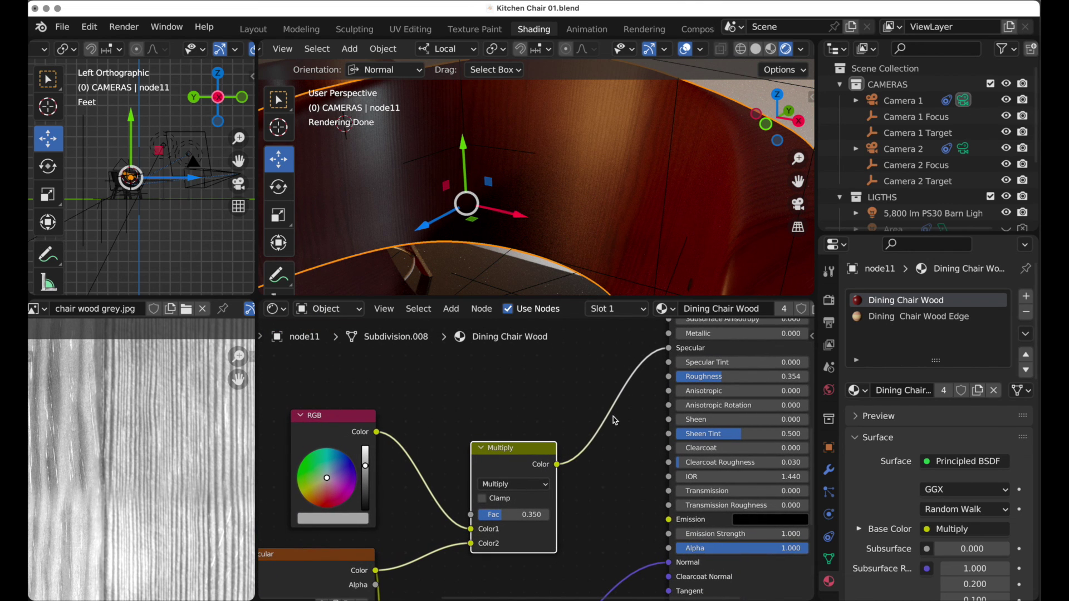